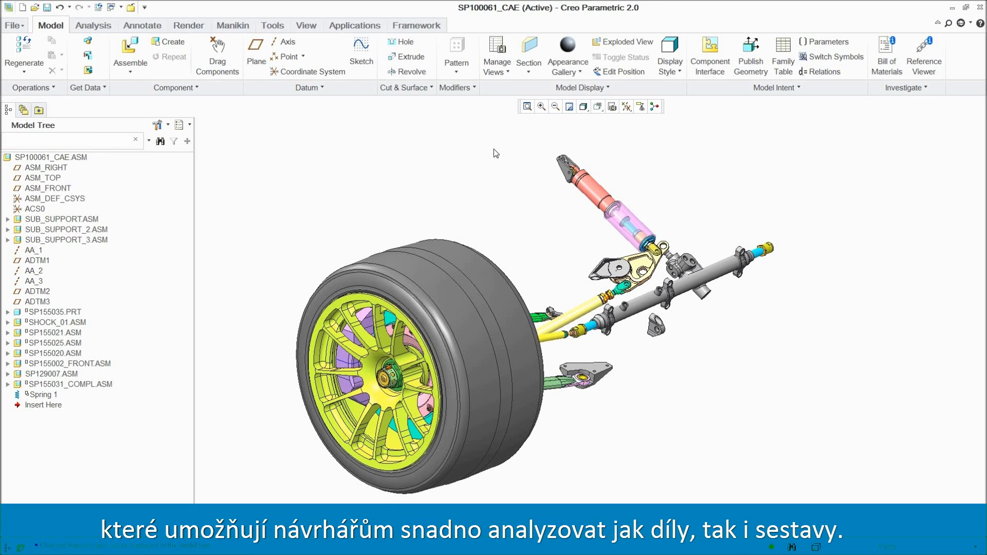
Step: In Mechanism mode, create a servo motor with a cosine profile (A 60, B 270, C 0, T 10)
{"action": "left_click", "coordinate": [355, 25]}
{"action": "left_click", "coordinate": [194, 49]}
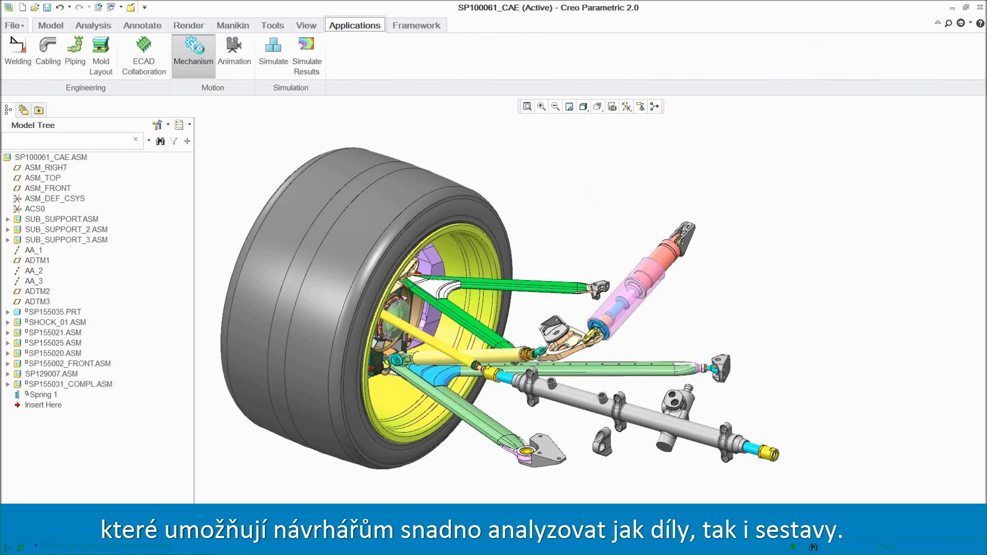
{"action": "left_click", "coordinate": [295, 55]}
{"action": "left_click", "coordinate": [838, 207]}
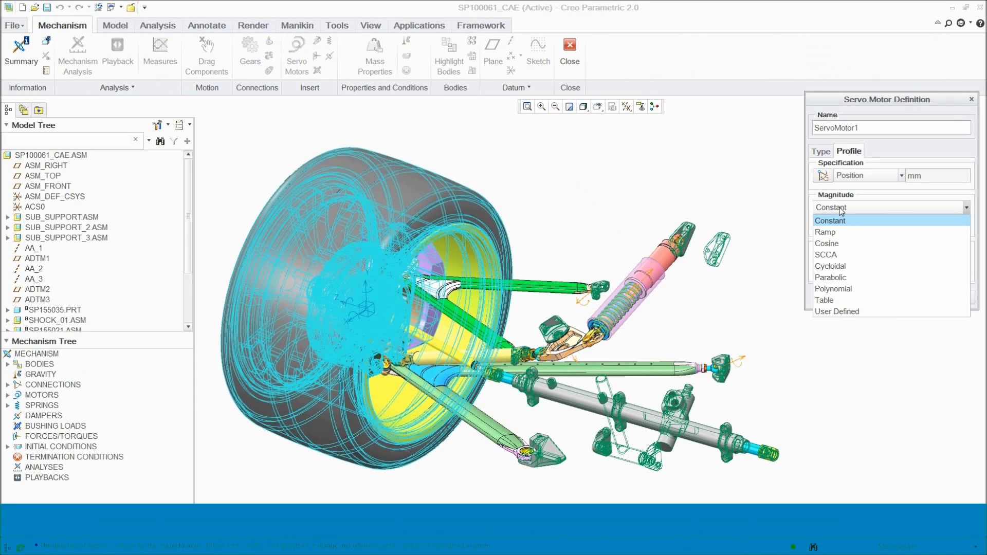
{"action": "left_click", "coordinate": [837, 245]}
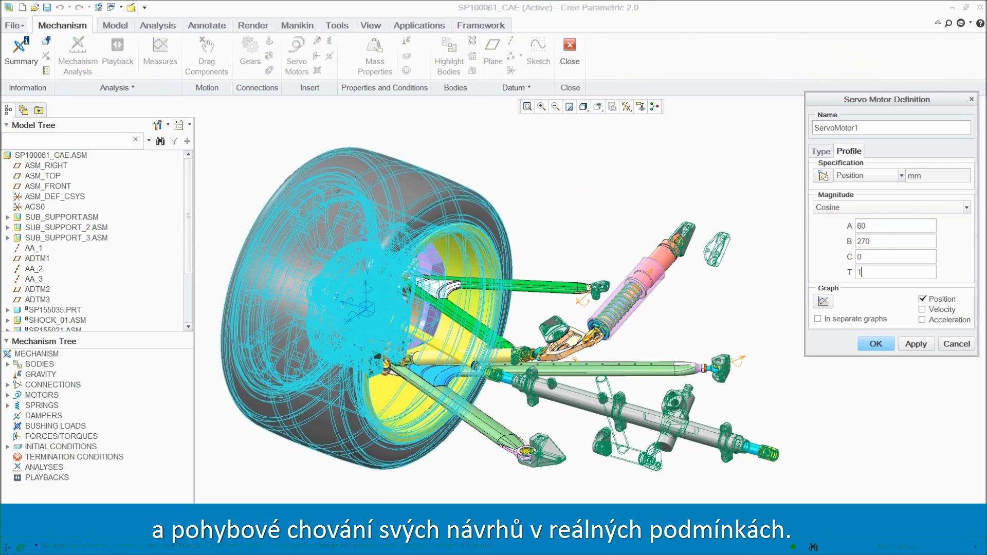
{"action": "type", "text": "0"}
{"action": "left_click", "coordinate": [877, 350]}
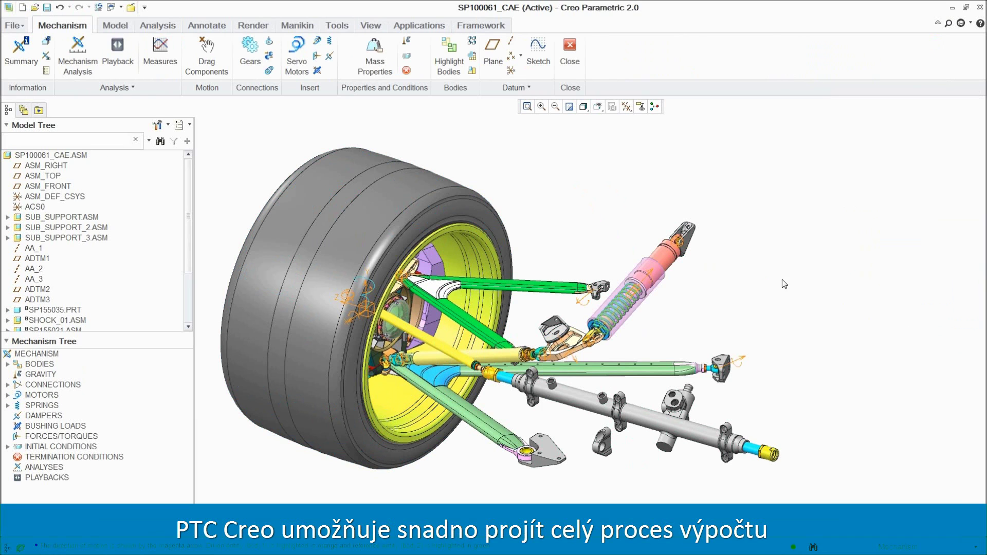
Step: Define the Dynamic analysis 'motion' (10 s, from InitCond1) and run it
{"action": "left_click", "coordinate": [77, 52]}
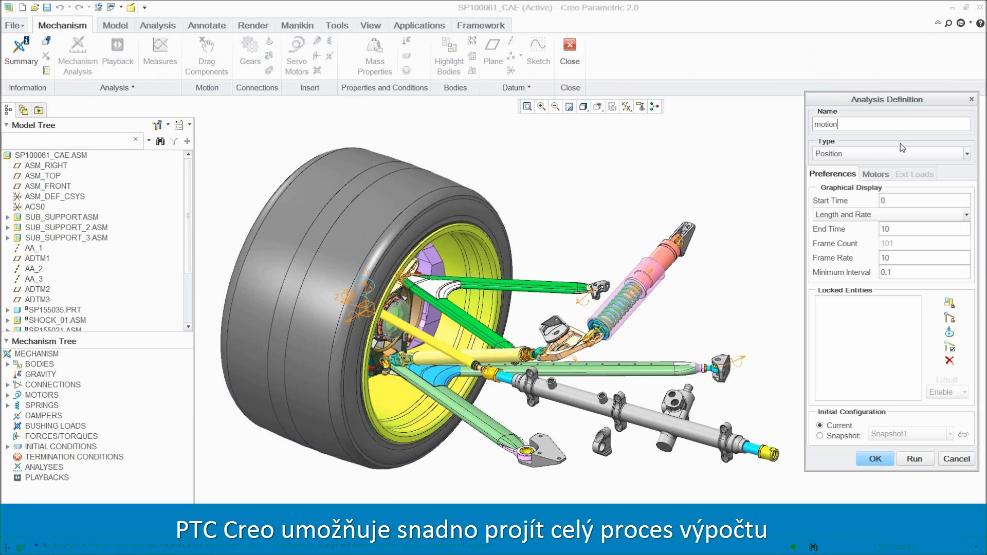
{"action": "left_click", "coordinate": [895, 154]}
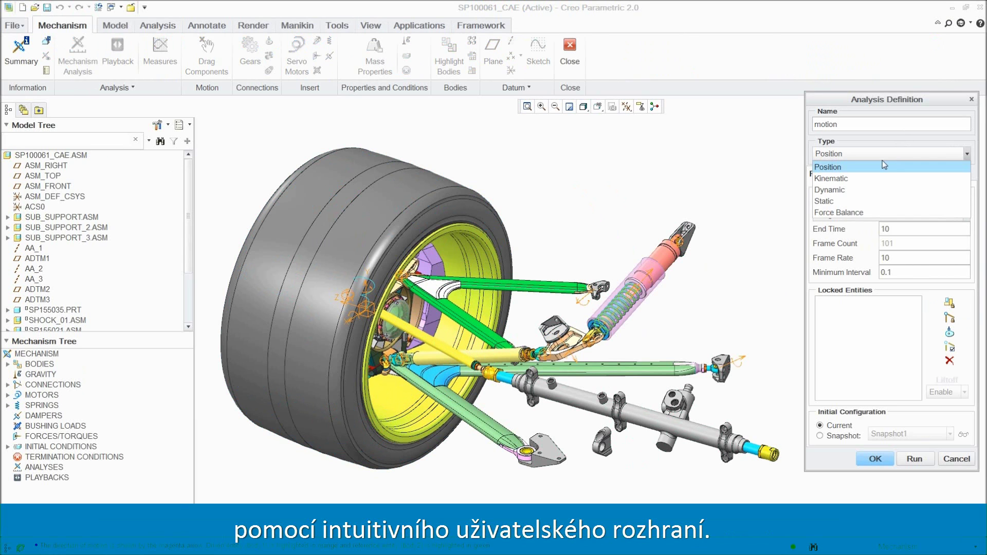
{"action": "left_click", "coordinate": [842, 190]}
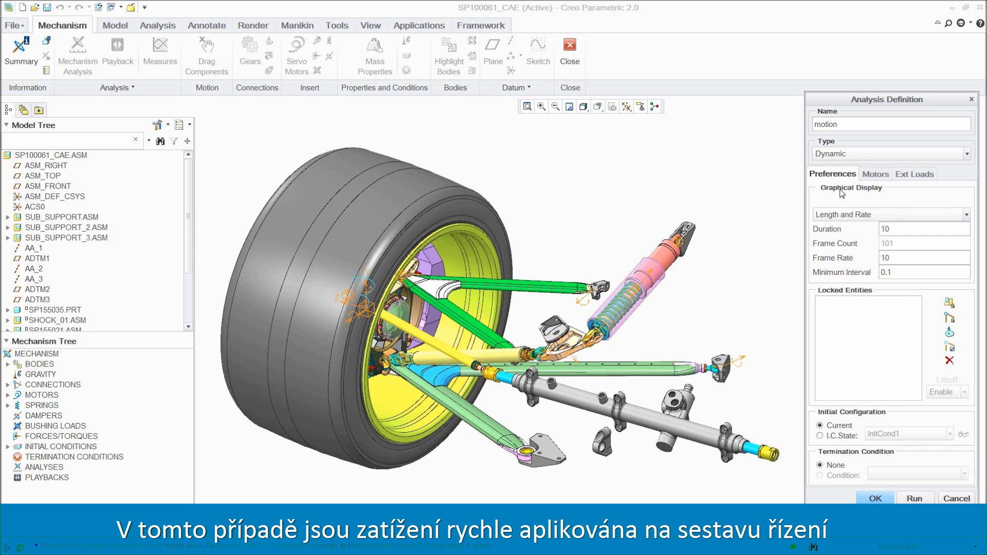
{"action": "left_click", "coordinate": [919, 499]}
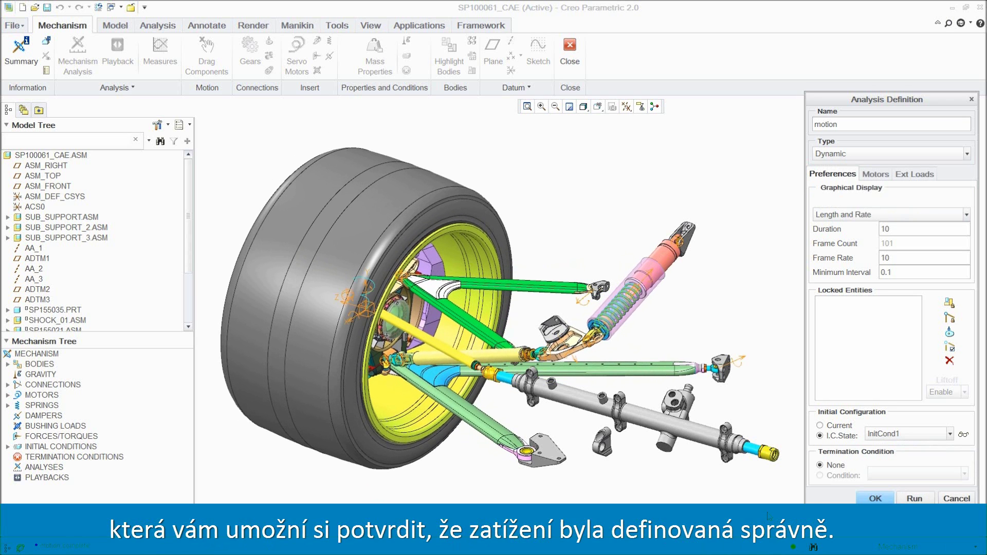
{"action": "left_click", "coordinate": [863, 497]}
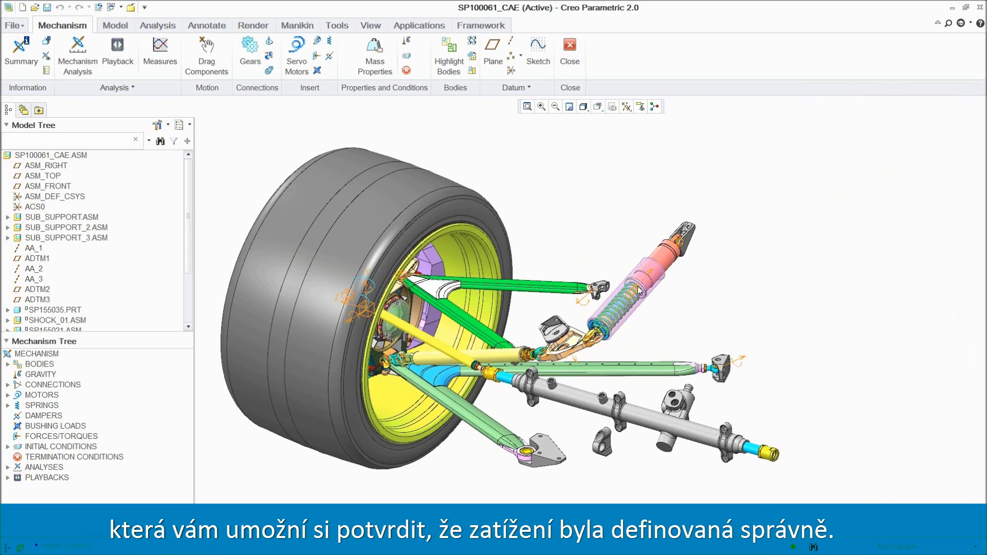
Step: Graph force measures measure_F1 to measure_F3 over time for the motion result set
{"action": "left_click", "coordinate": [160, 51]}
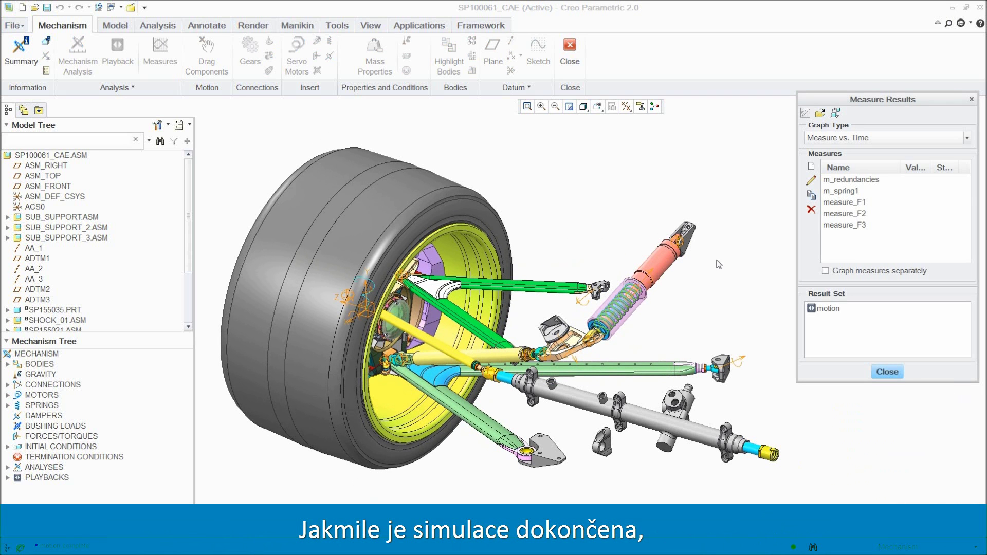
{"action": "left_click", "coordinate": [857, 203]}
{"action": "left_click", "coordinate": [857, 214], "text": "ctrl"}
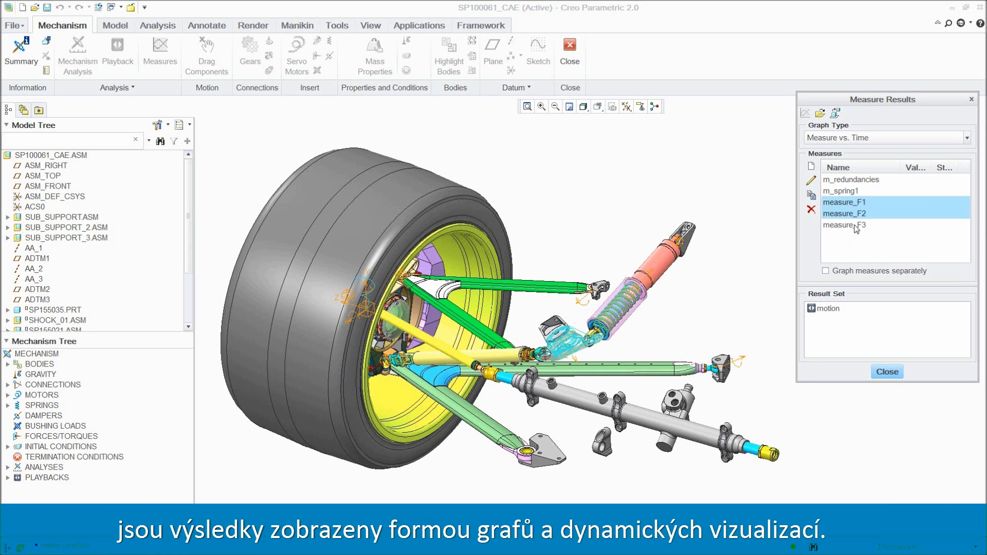
{"action": "left_click", "coordinate": [834, 309]}
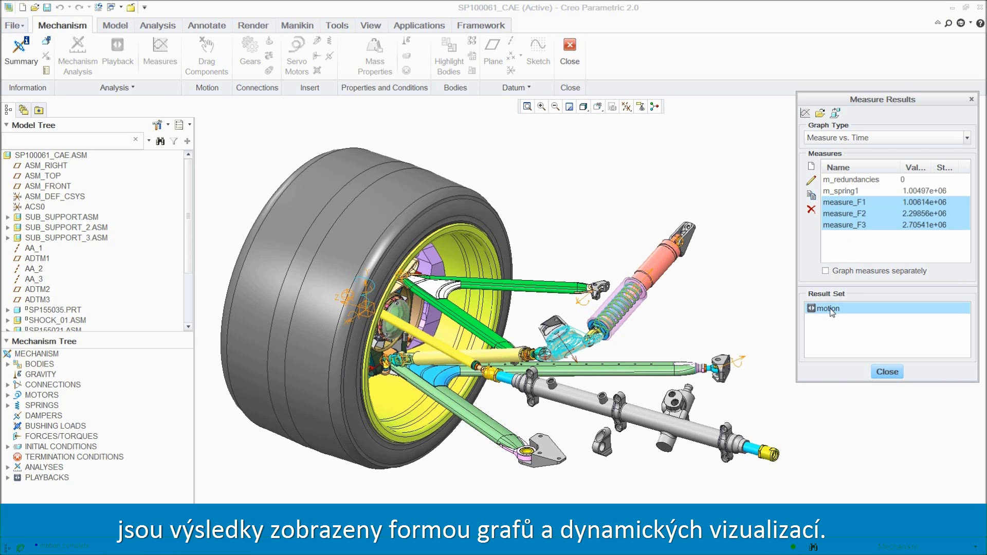
{"action": "left_click", "coordinate": [805, 113]}
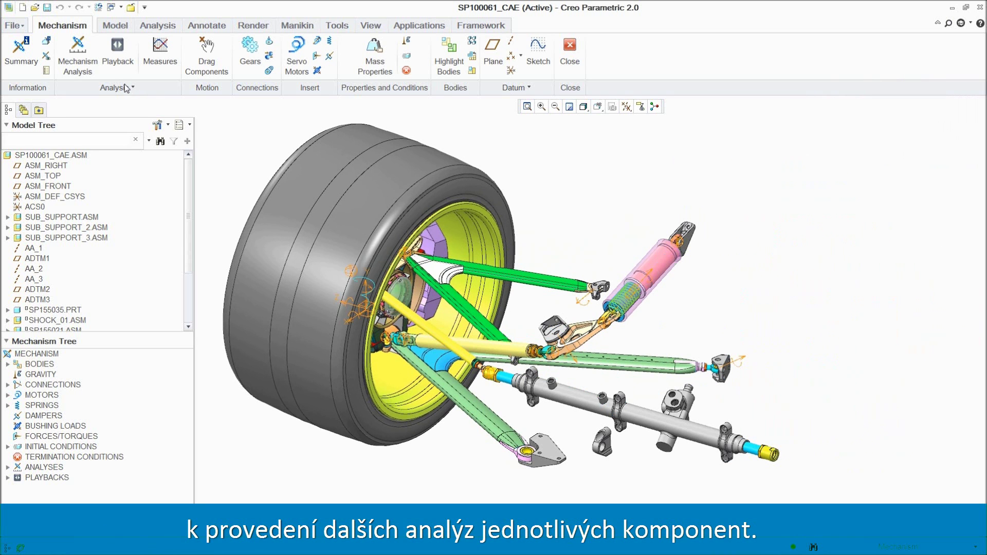
Step: Export the Connection_5, Connection_50 and Connection_20 forces on SP155035 at 2.5 s
{"action": "left_click", "coordinate": [125, 88]}
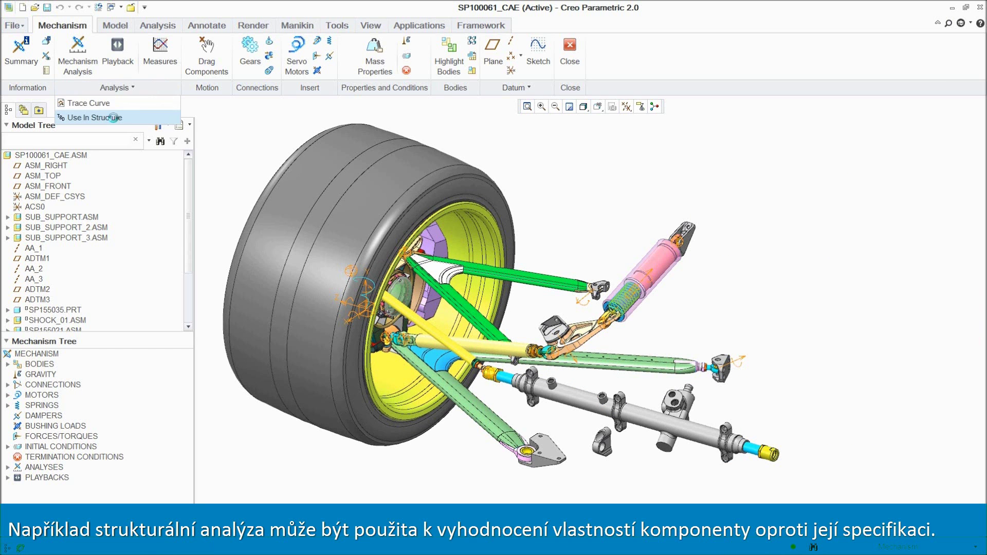
{"action": "left_click", "coordinate": [115, 118]}
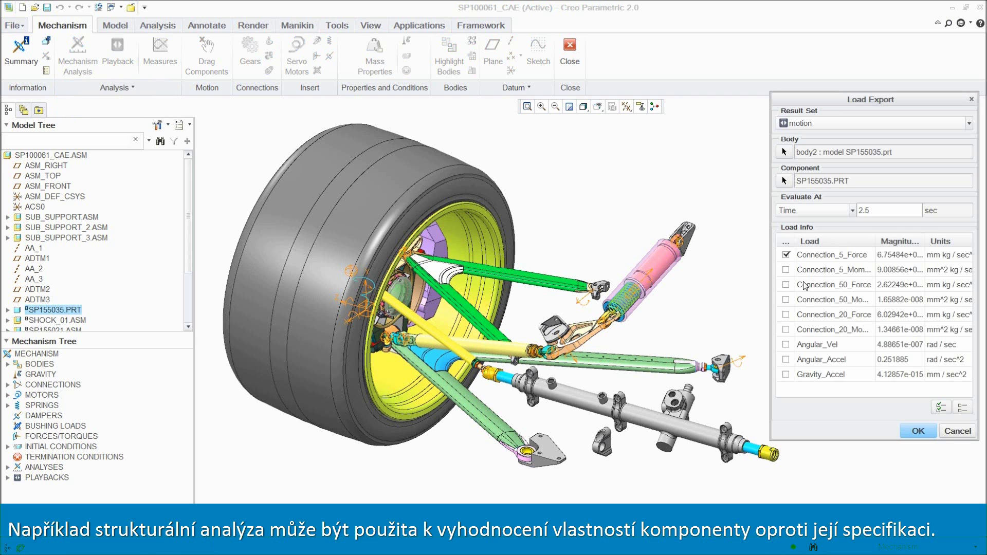
{"action": "left_click", "coordinate": [788, 286]}
{"action": "left_click", "coordinate": [787, 314]}
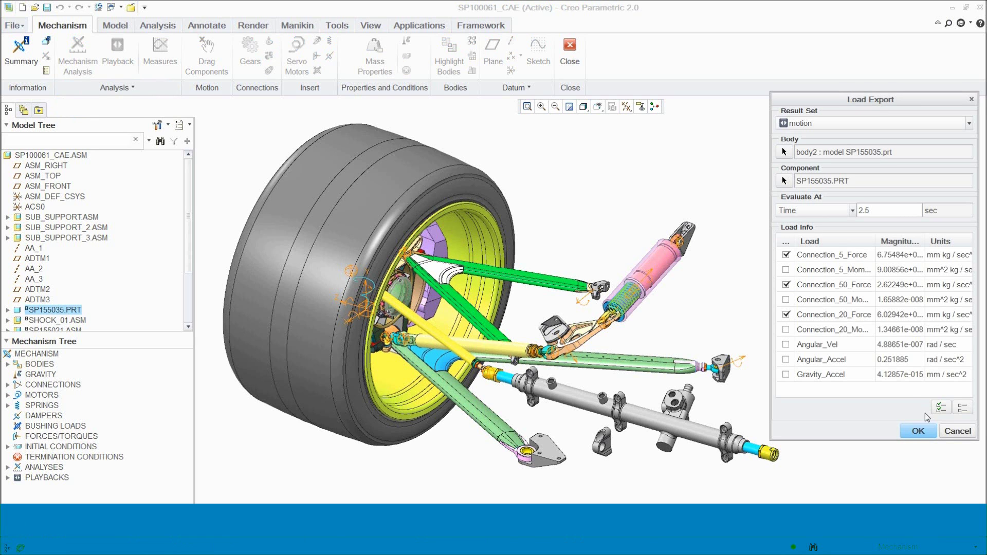
{"action": "left_click", "coordinate": [919, 433]}
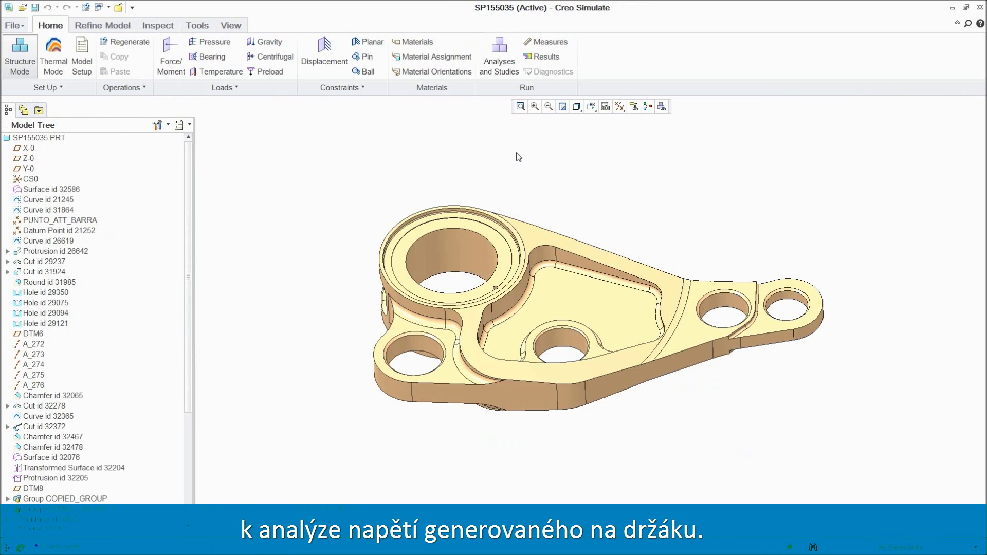
Step: Assign AL6061 material from the library to SP155035
{"action": "left_click", "coordinate": [414, 42]}
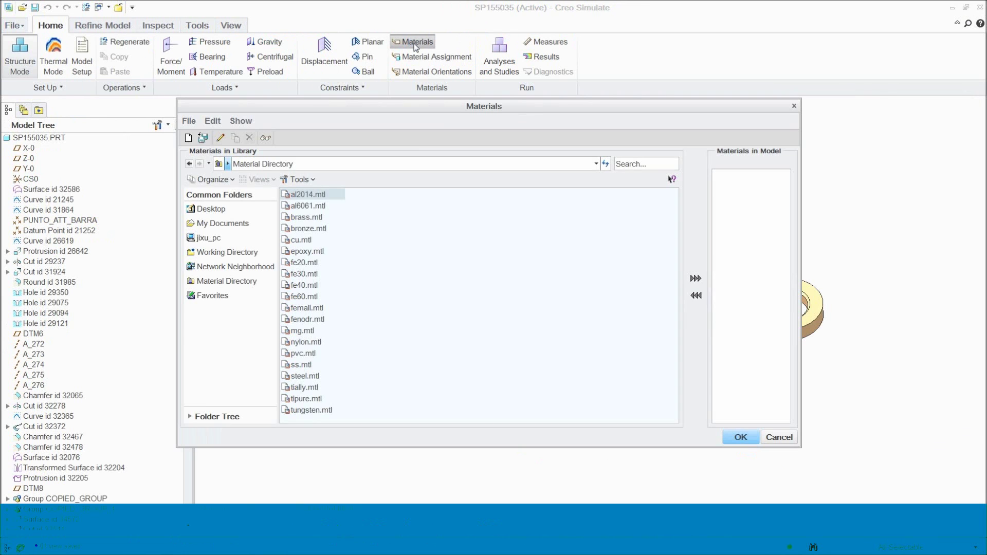
{"action": "double_click", "coordinate": [307, 207]}
{"action": "left_click", "coordinate": [741, 438]}
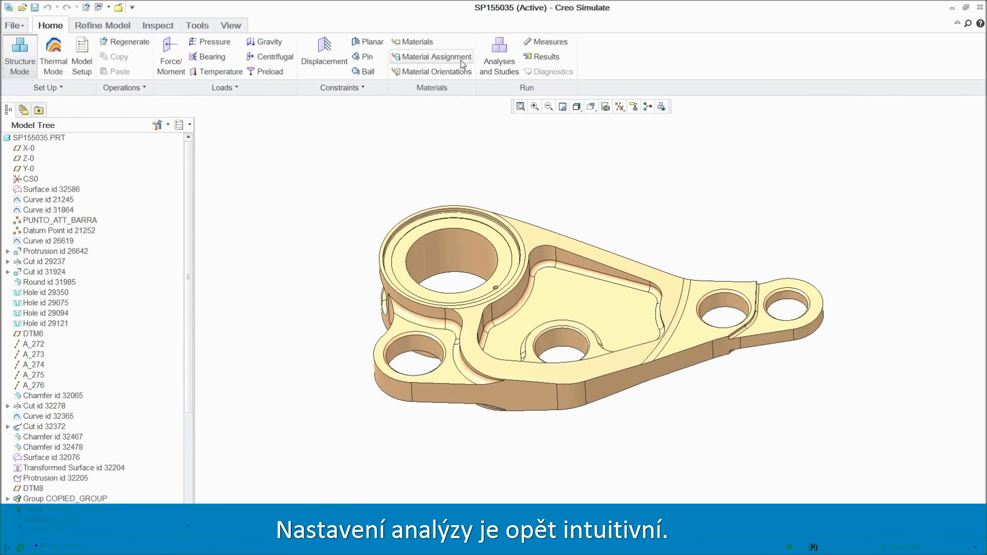
{"action": "left_click", "coordinate": [463, 62]}
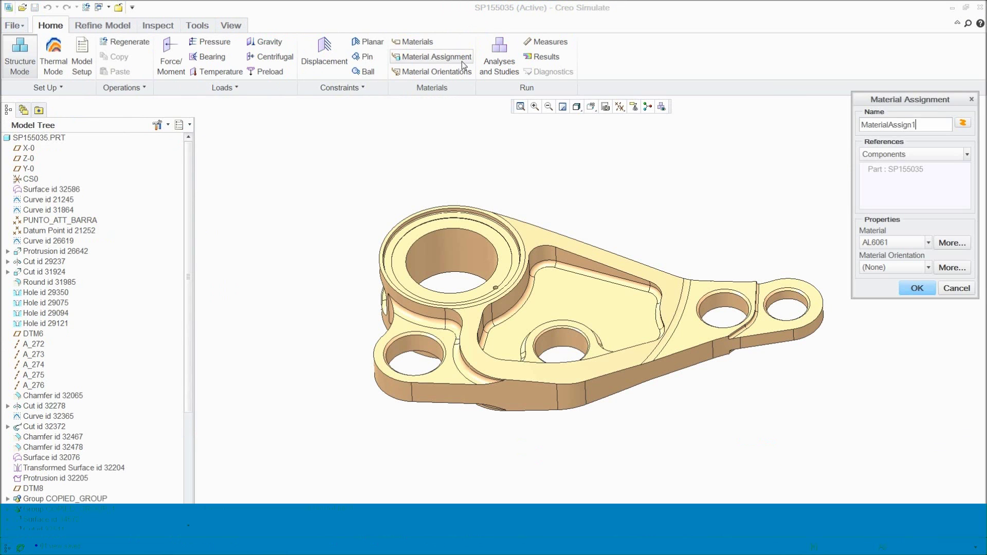
{"action": "left_click", "coordinate": [918, 288]}
{"action": "left_click", "coordinate": [773, 213]}
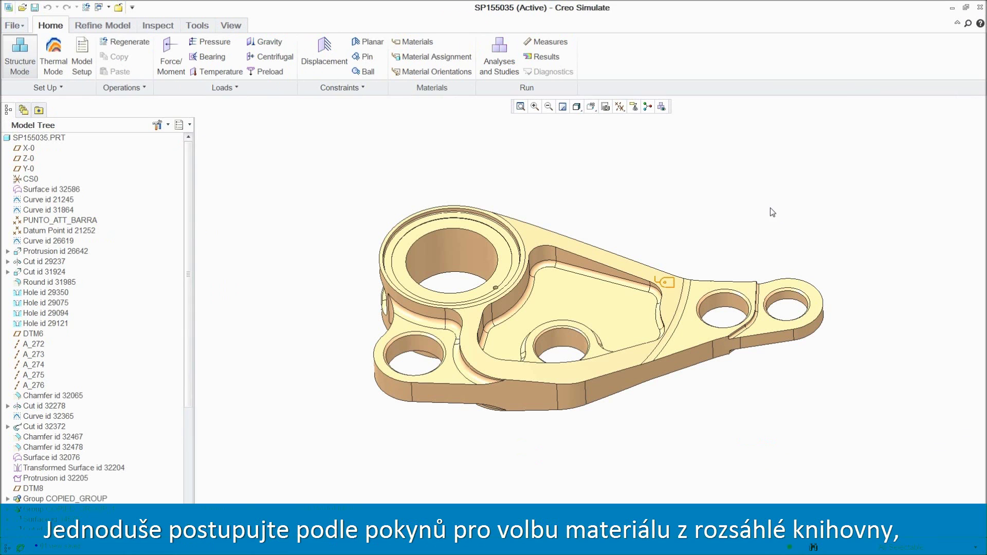
Step: Import the three connection forces onto the bracket as MechanismLoadSet1
{"action": "left_click", "coordinate": [222, 87]}
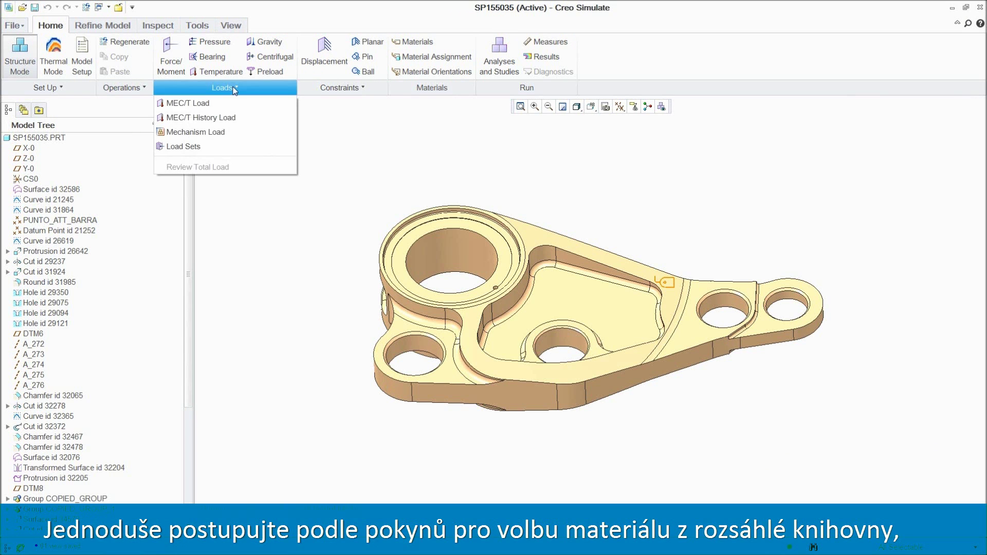
{"action": "left_click", "coordinate": [215, 134]}
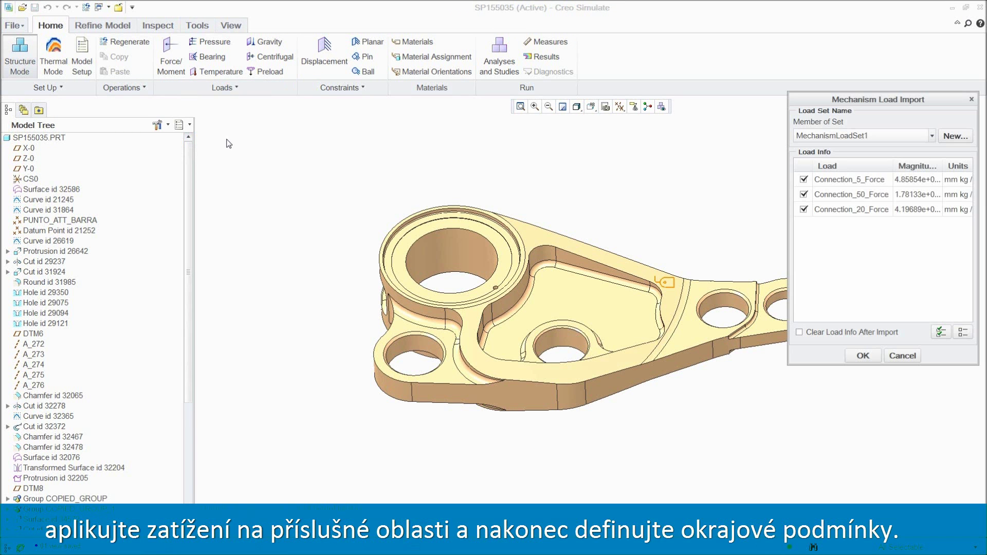
{"action": "left_click", "coordinate": [864, 356]}
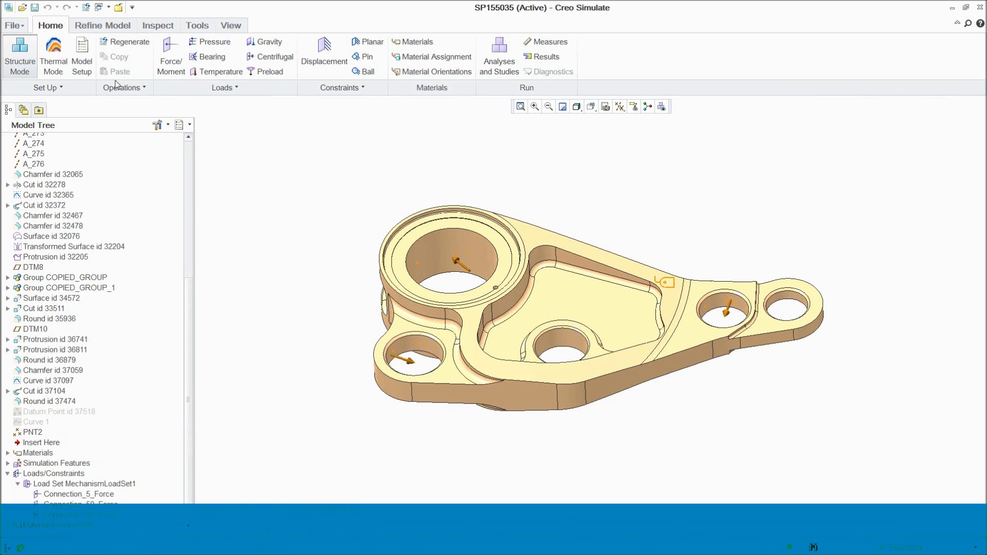
Step: Generate an automatic AutoGEM mesh on the bracket and bring up Analyses and Studies
{"action": "left_click", "coordinate": [102, 26]}
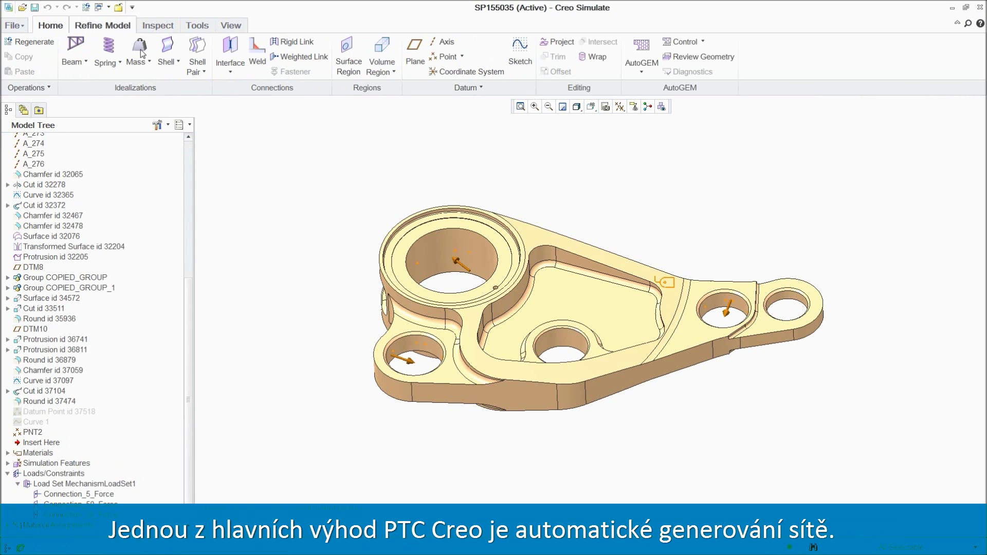
{"action": "left_click", "coordinate": [650, 53]}
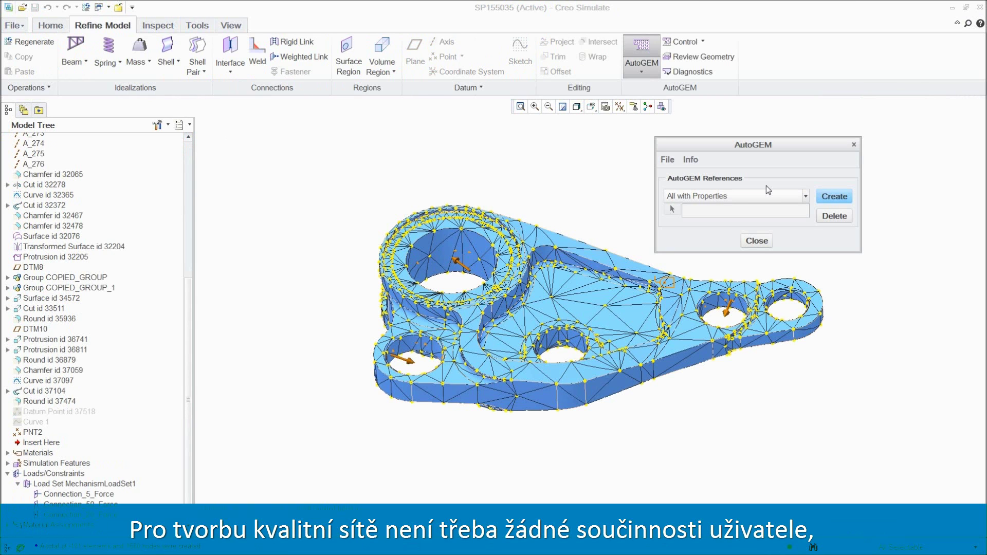
{"action": "left_click", "coordinate": [763, 242]}
{"action": "left_click", "coordinate": [50, 26]}
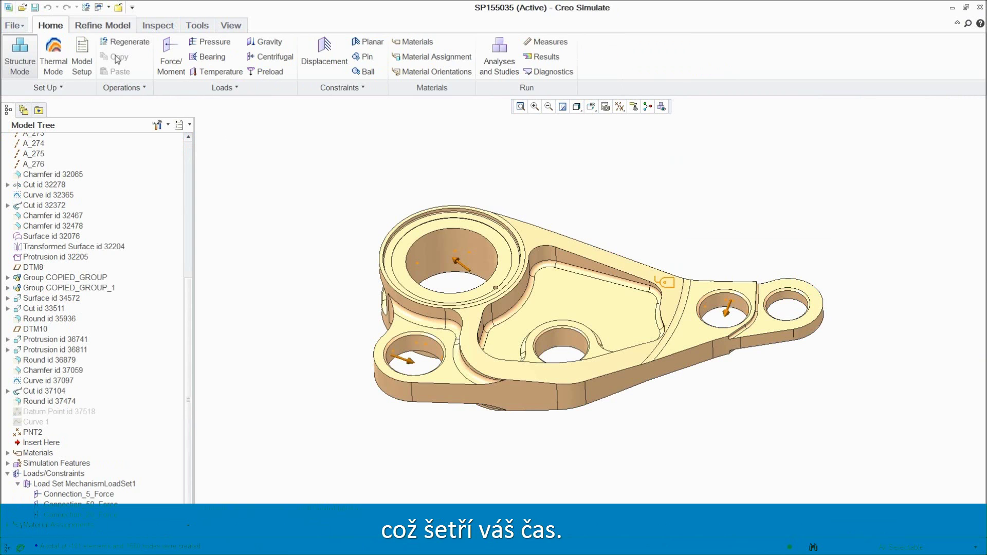
{"action": "left_click", "coordinate": [502, 57]}
Step: Create and run the static analysis 'sta', then view its results (69.3 MPa peak stress)
{"action": "left_click", "coordinate": [357, 179]}
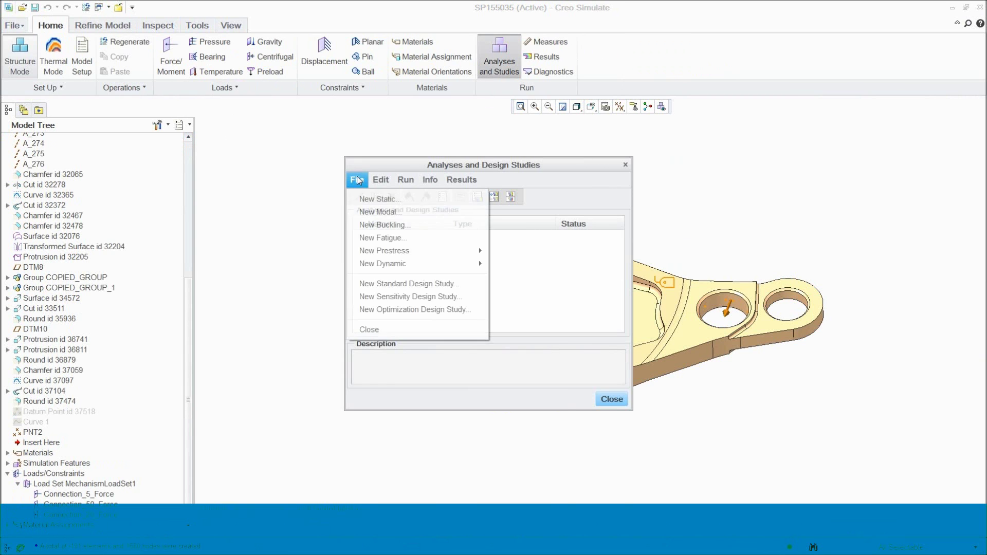
{"action": "left_click", "coordinate": [375, 196]}
{"action": "type", "text": "sta"}
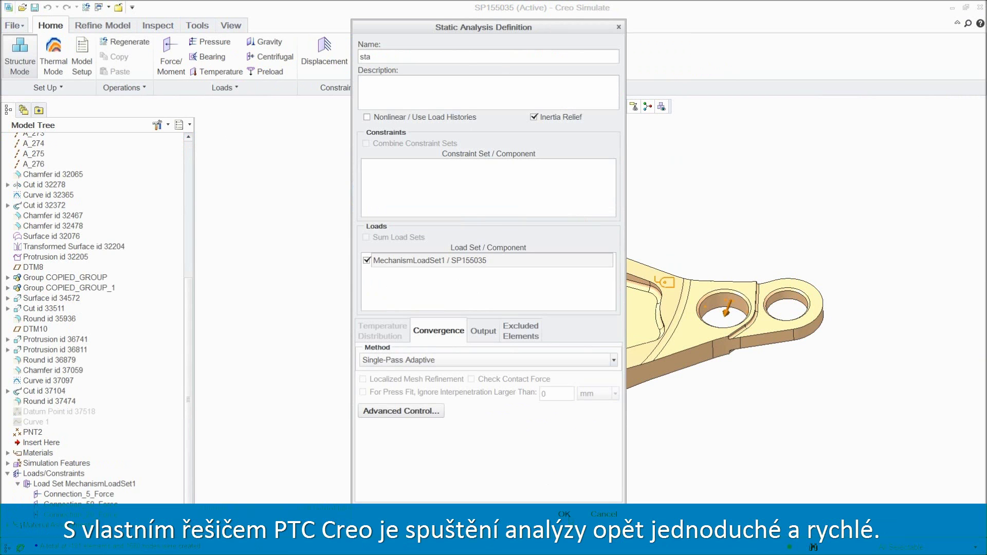
{"action": "left_click", "coordinate": [565, 514]}
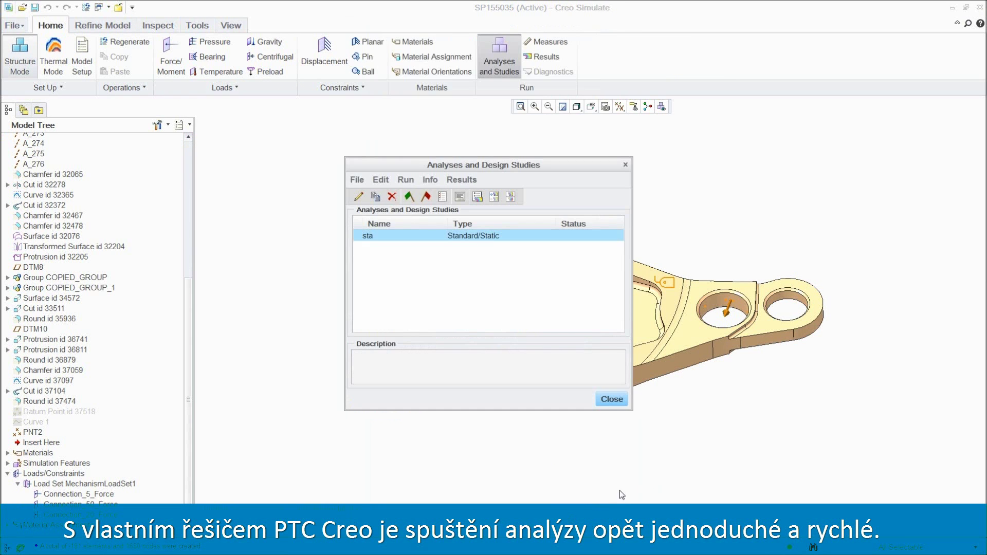
{"action": "left_click", "coordinate": [410, 197]}
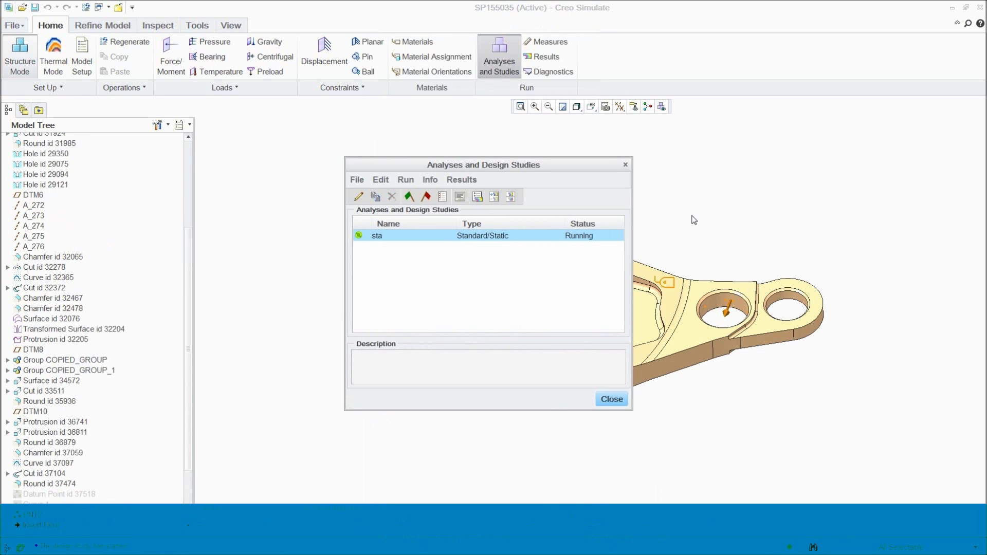
{"action": "left_click", "coordinate": [494, 197]}
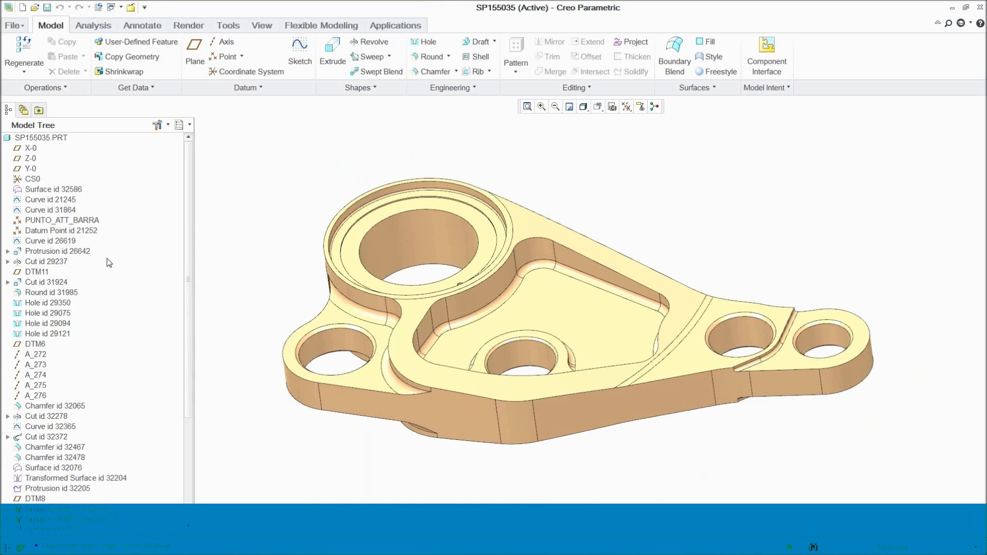
Step: Edit the dimensions of protrusion id 26642 and regenerate the part
{"action": "left_click", "coordinate": [75, 252]}
{"action": "right_click", "coordinate": [75, 253]}
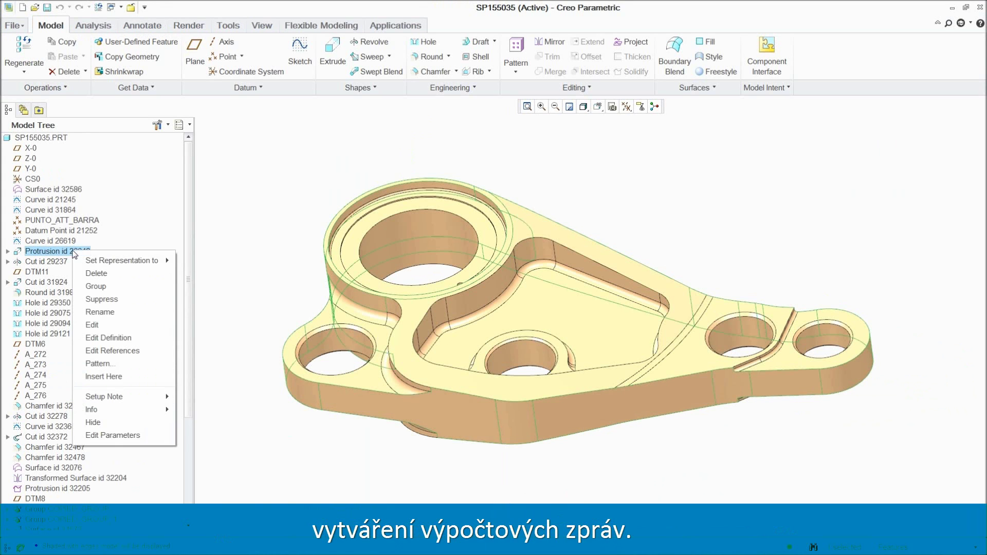
{"action": "left_click", "coordinate": [92, 325]}
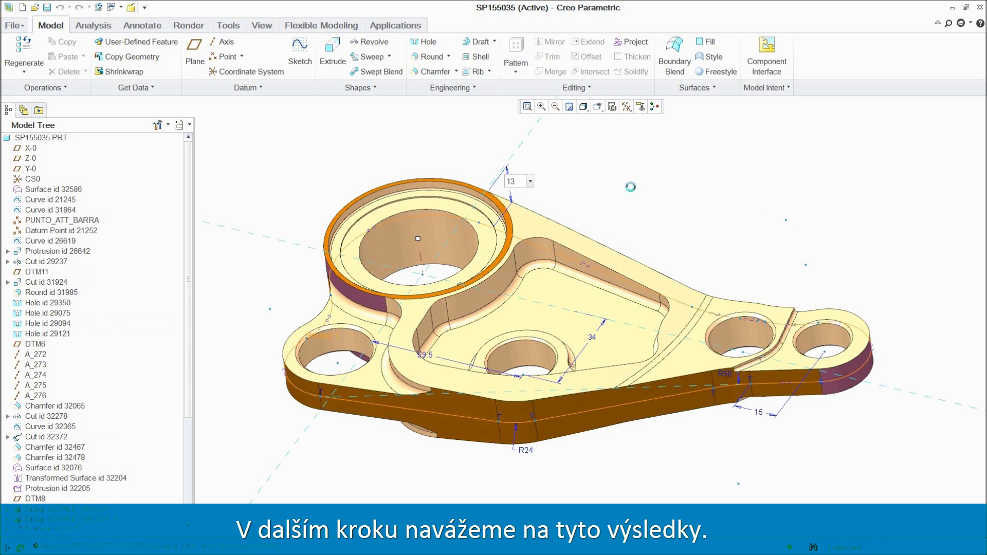
{"action": "left_click", "coordinate": [24, 52]}
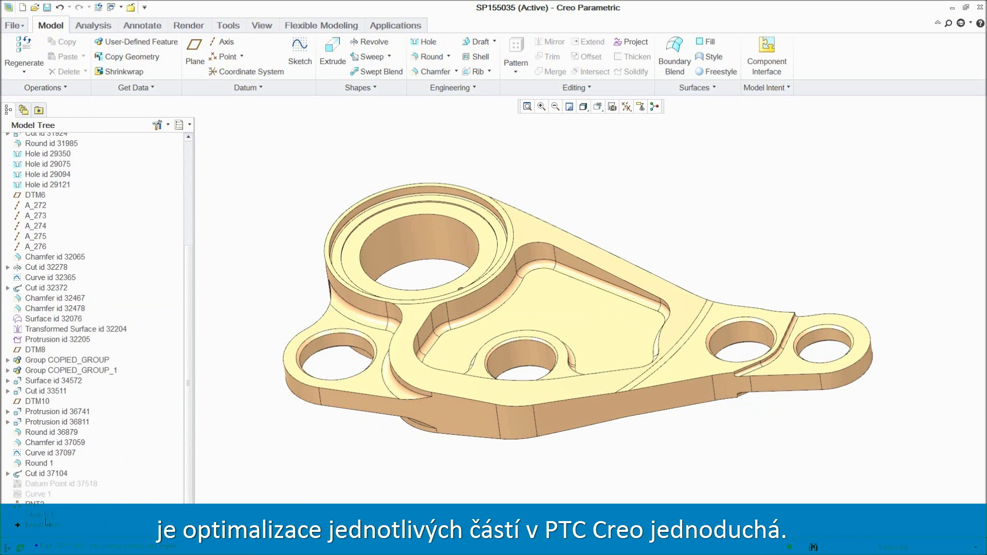
Step: Extrude the pocket outline sketch as a through-all cut
{"action": "left_click", "coordinate": [46, 522]}
{"action": "left_click", "coordinate": [332, 52]}
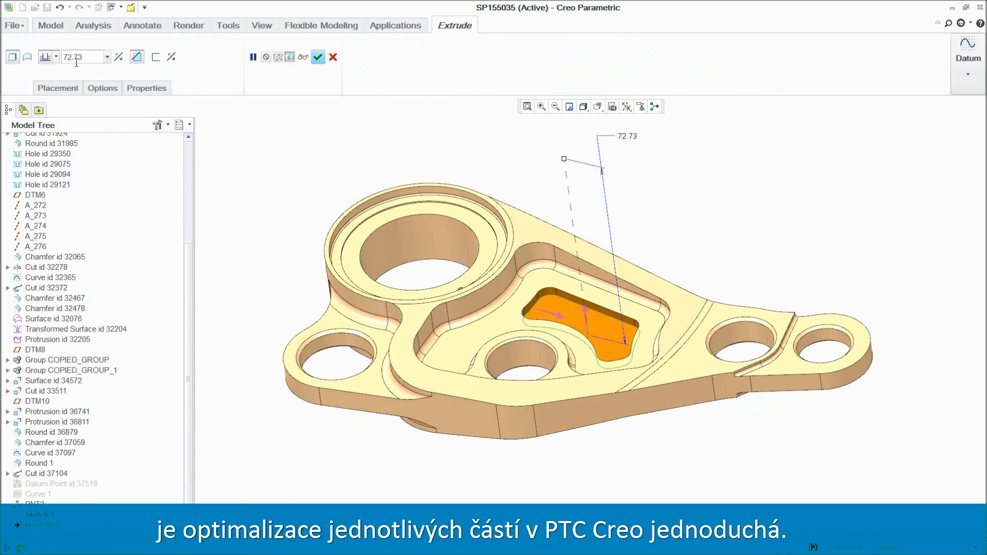
{"action": "left_click", "coordinate": [56, 57]}
{"action": "left_click", "coordinate": [45, 88]}
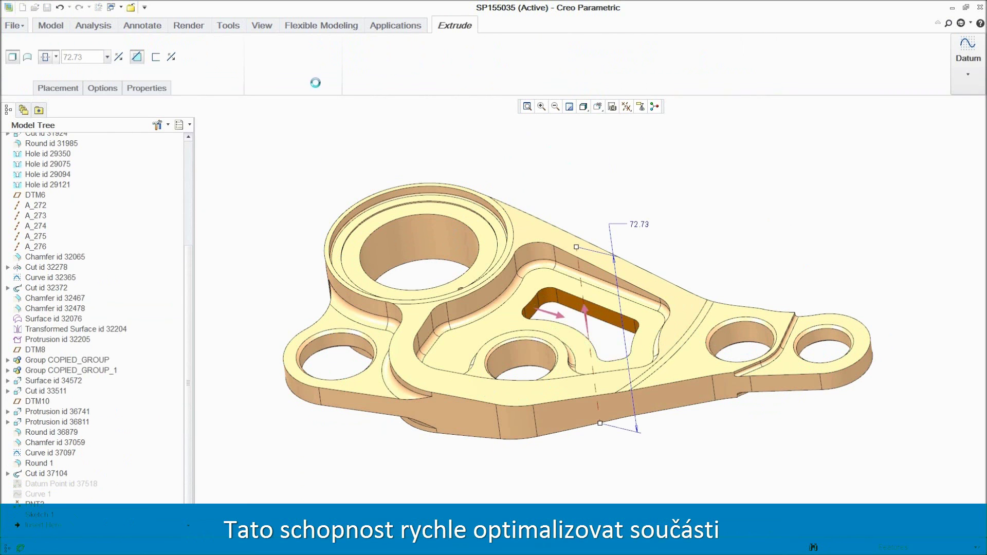
{"action": "left_click", "coordinate": [318, 57]}
Step: Round the edge of the new cut-out and save the bracket
{"action": "left_click", "coordinate": [428, 56]}
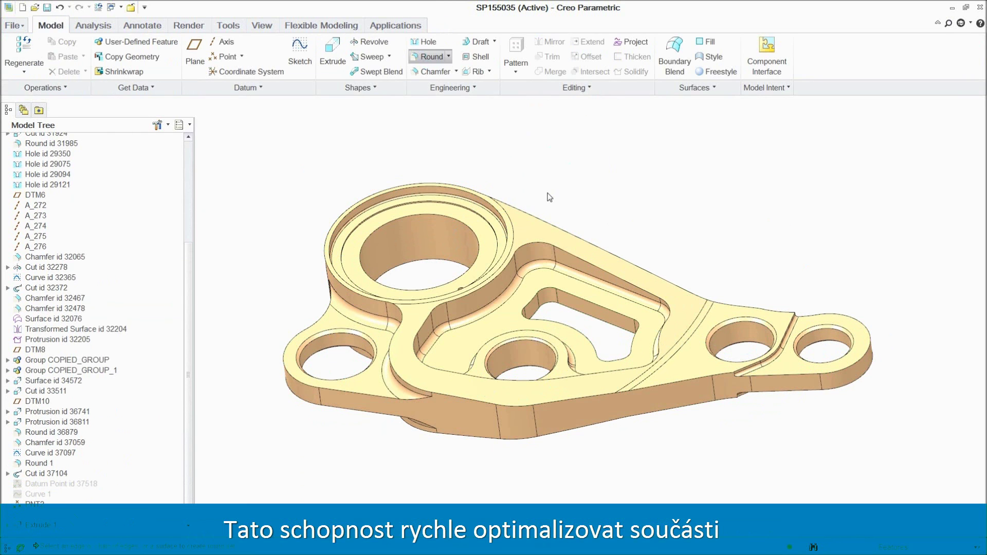
{"action": "left_click", "coordinate": [593, 301]}
{"action": "left_click", "coordinate": [320, 57]}
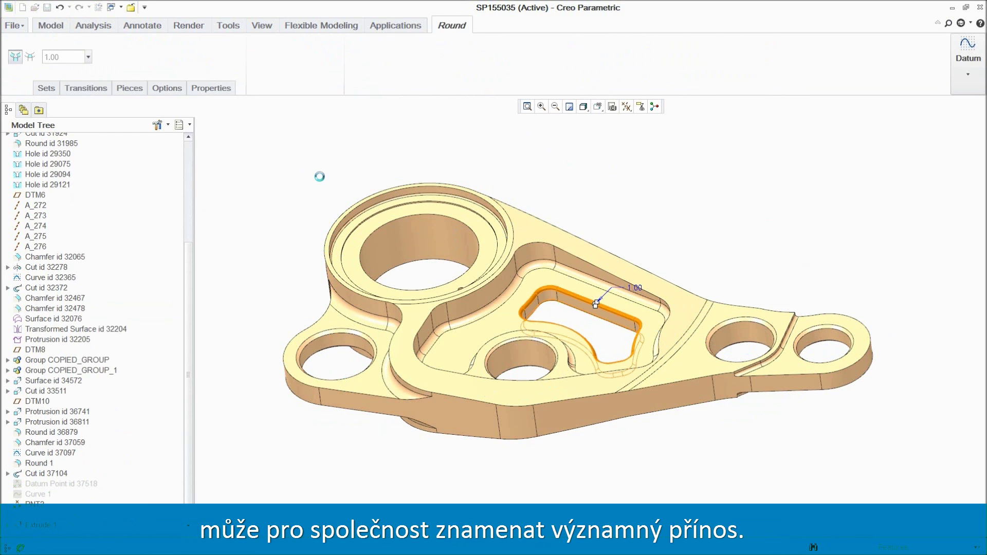
{"action": "left_click", "coordinate": [46, 8]}
Step: Run the sta_opt analysis and view its results (77.5 MPa stress, 0.17 mm displacement)
{"action": "left_click", "coordinate": [372, 428]}
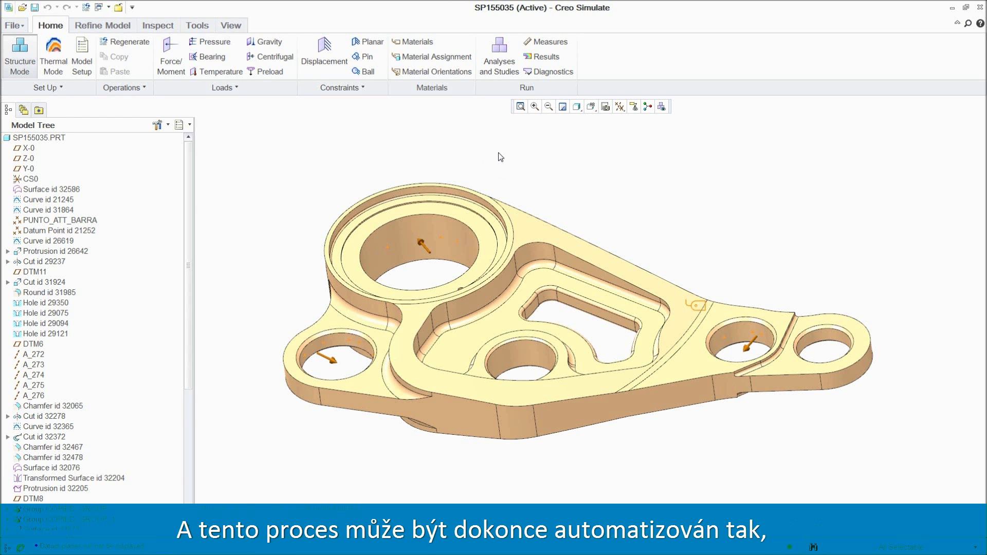
{"action": "left_click", "coordinate": [492, 56]}
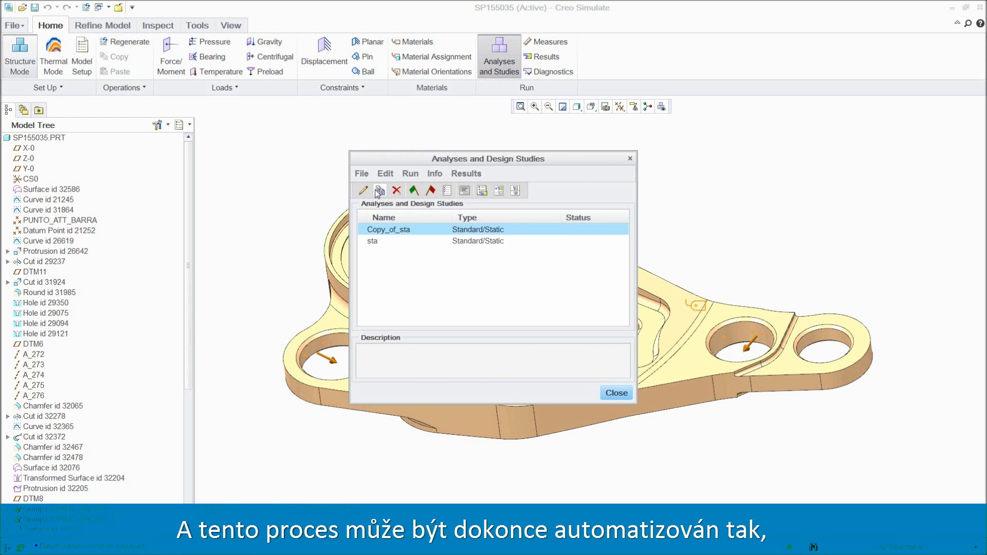
{"action": "left_click", "coordinate": [413, 192]}
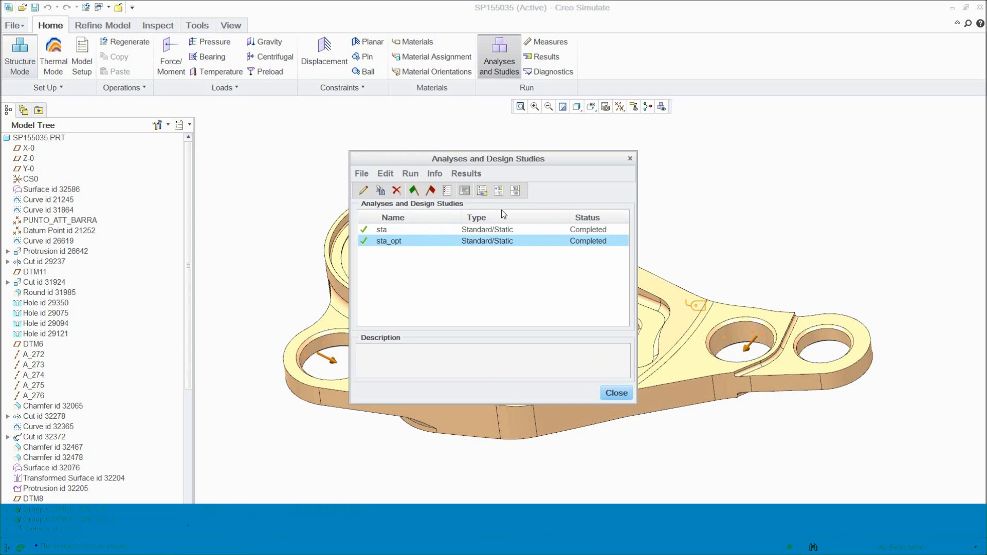
{"action": "left_click", "coordinate": [498, 192]}
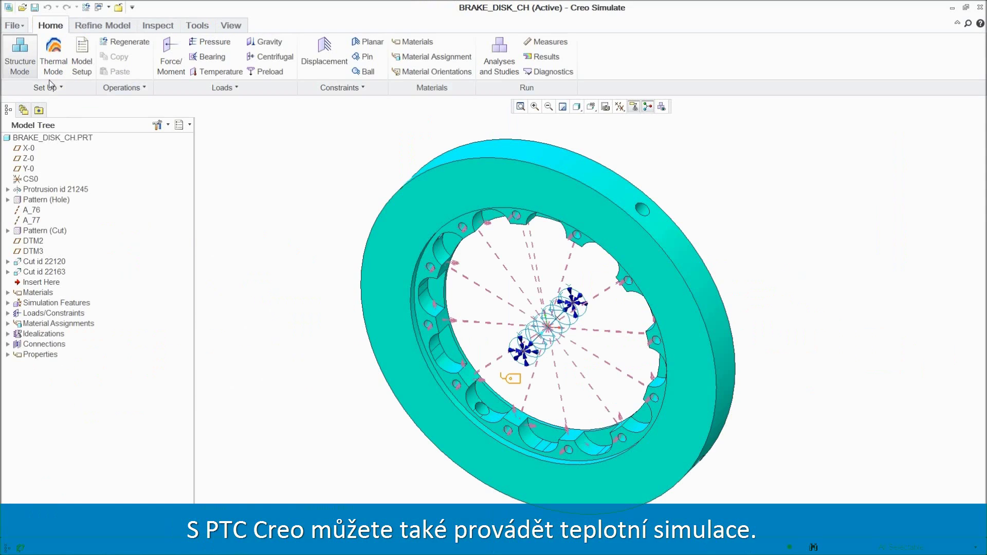
Step: Switch the brake disc to thermal mode and change the BndryCond2 convection bulk temperature
{"action": "left_click", "coordinate": [53, 62]}
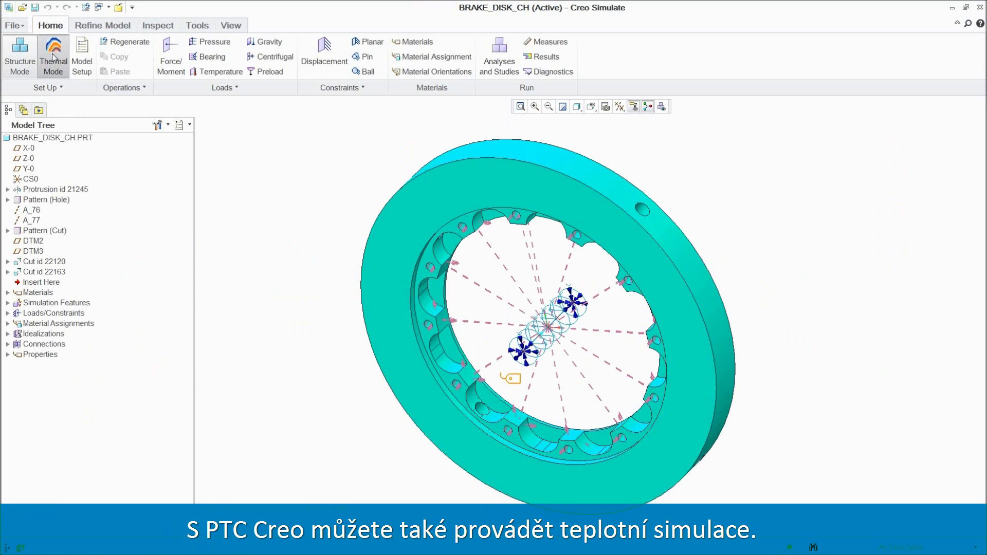
{"action": "left_click", "coordinate": [64, 334]}
{"action": "right_click", "coordinate": [64, 335]}
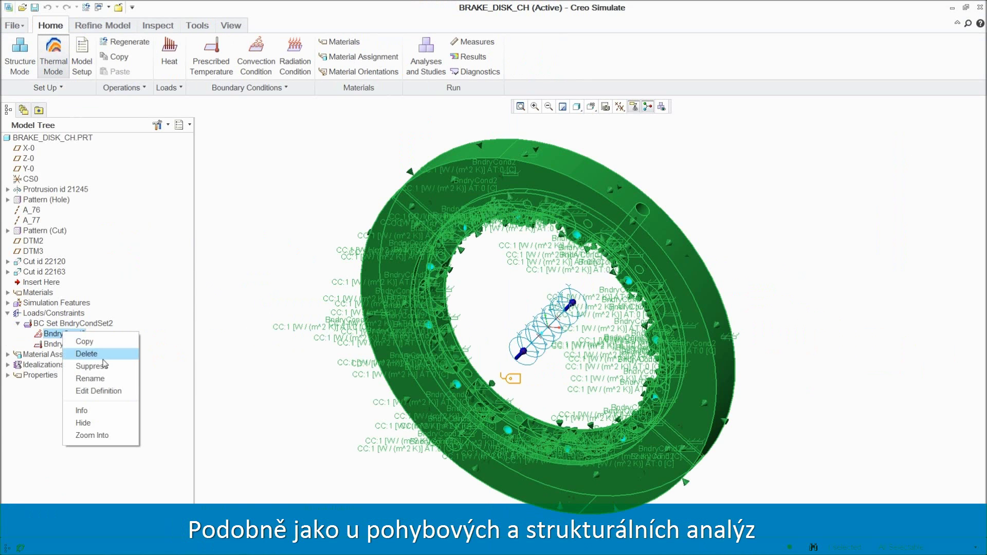
{"action": "left_click", "coordinate": [90, 392]}
{"action": "type", "text": "25"}
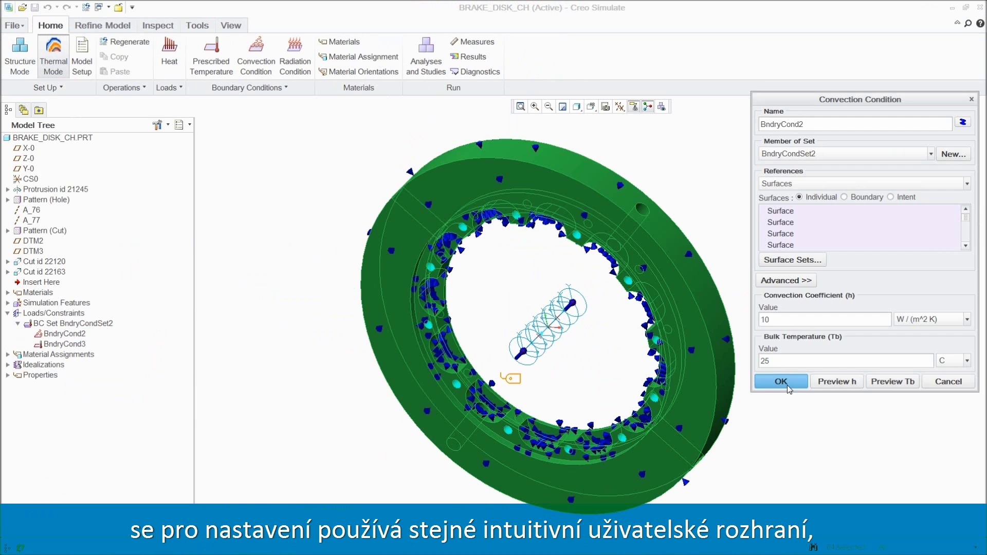
{"action": "left_click", "coordinate": [788, 383]}
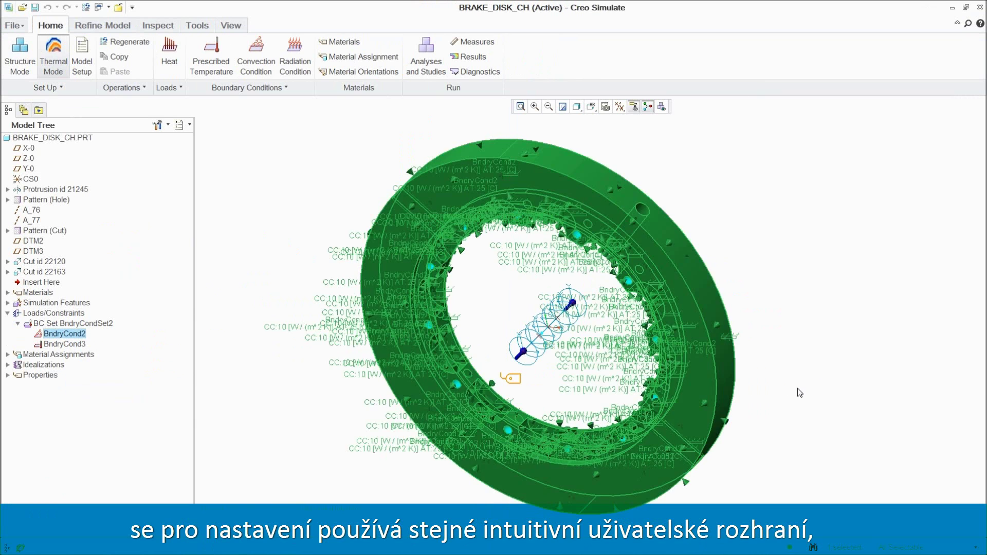
Step: Apply an 850 heat load to two brake disc surfaces in ThermLoadSet1
{"action": "left_click", "coordinate": [170, 51]}
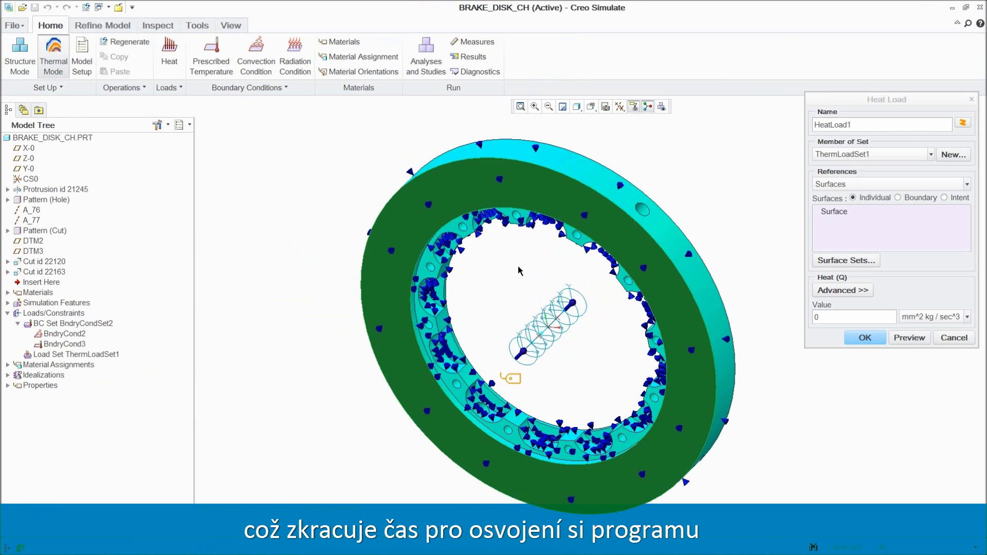
{"action": "left_click", "coordinate": [509, 288], "text": "ctrl"}
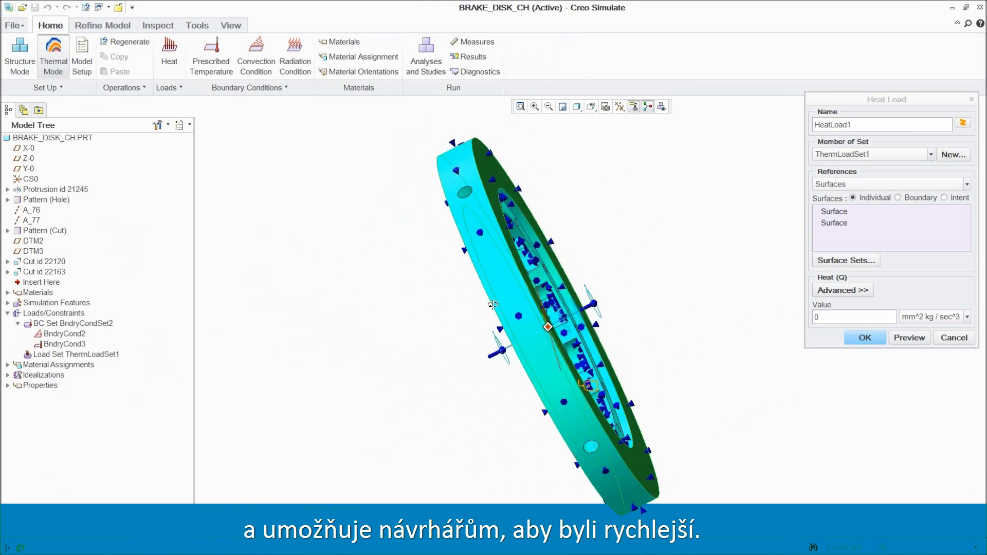
{"action": "middle_click_drag", "start_coordinate": [509, 288], "coordinate": [550, 296]}
{"action": "double_click", "coordinate": [854, 317]}
{"action": "type", "text": "85"}
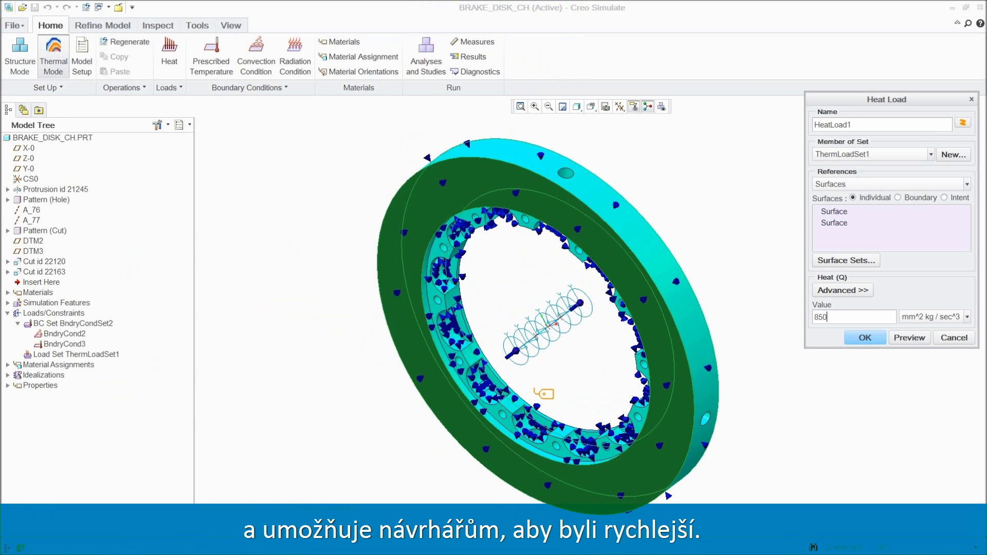
{"action": "left_click", "coordinate": [967, 317]}
{"action": "left_click", "coordinate": [925, 422]}
{"action": "left_click", "coordinate": [865, 337]}
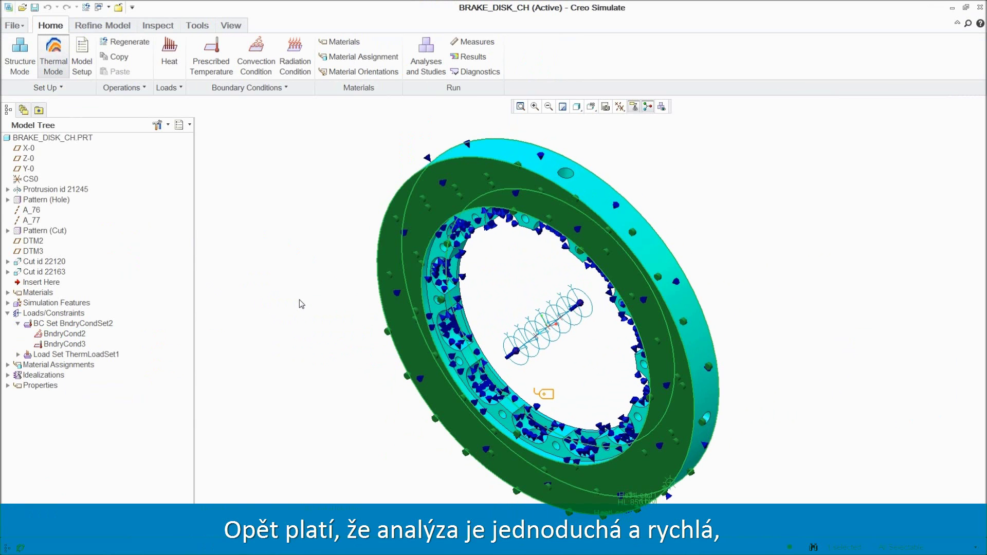
{"action": "left_click", "coordinate": [301, 303]}
Step: Create and run the steady-state thermal study 'thermal', then view its roughly 384–400 °C temperature results
{"action": "left_click", "coordinate": [427, 56]}
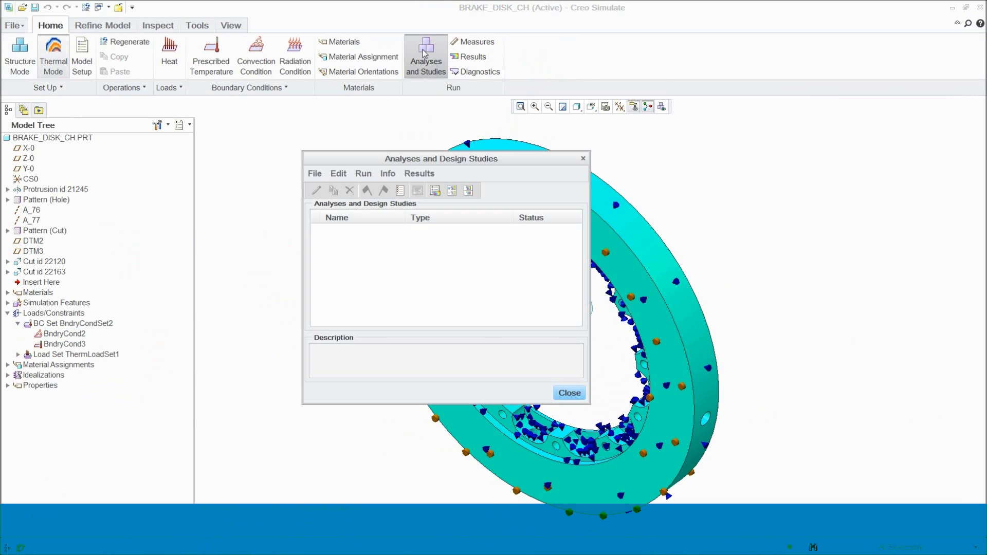
{"action": "left_click", "coordinate": [322, 174]}
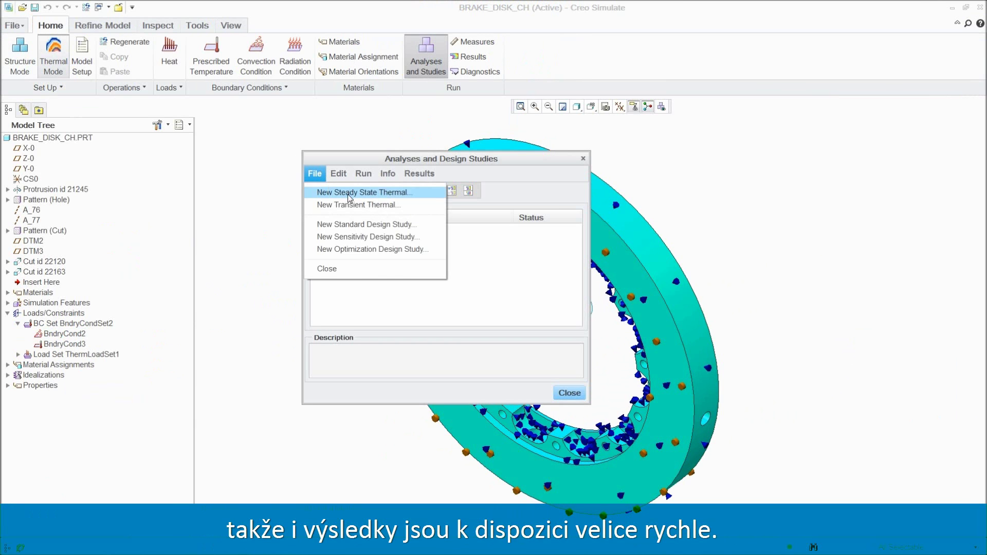
{"action": "left_click", "coordinate": [329, 189]}
{"action": "left_click", "coordinate": [366, 191]}
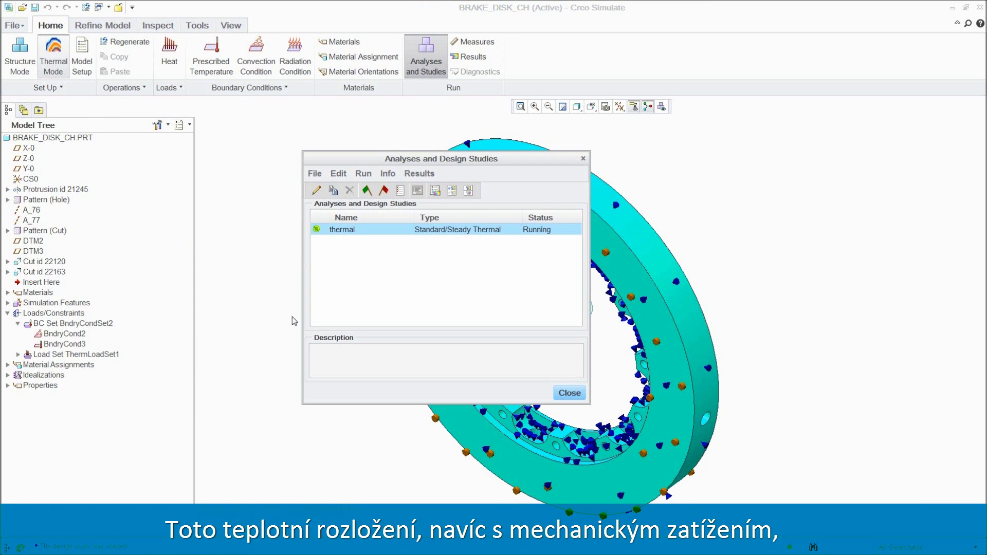
{"action": "left_click", "coordinate": [453, 190]}
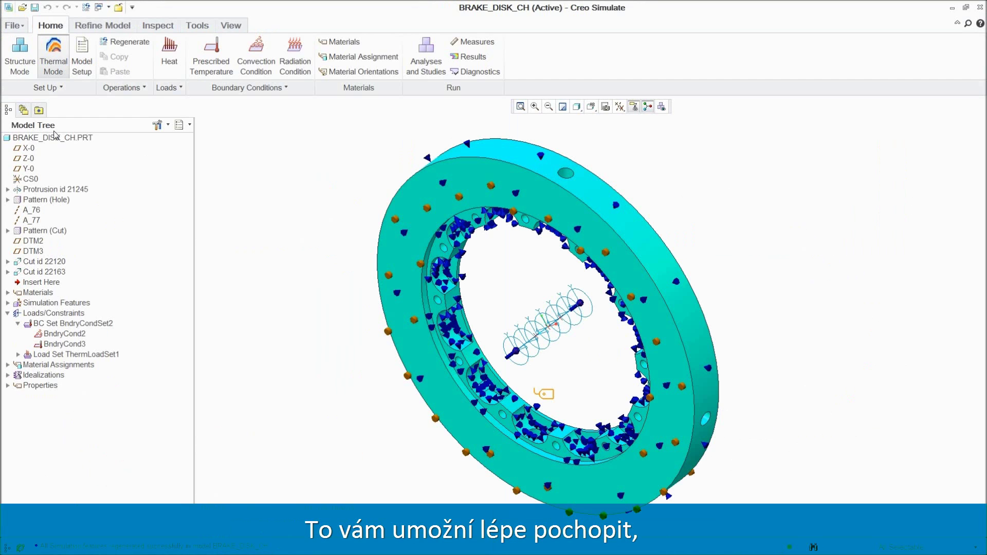
Step: In Structure Mode, start a Force/Moment load on two brake disc surfaces
{"action": "left_click", "coordinate": [19, 56]}
{"action": "left_click", "coordinate": [171, 57]}
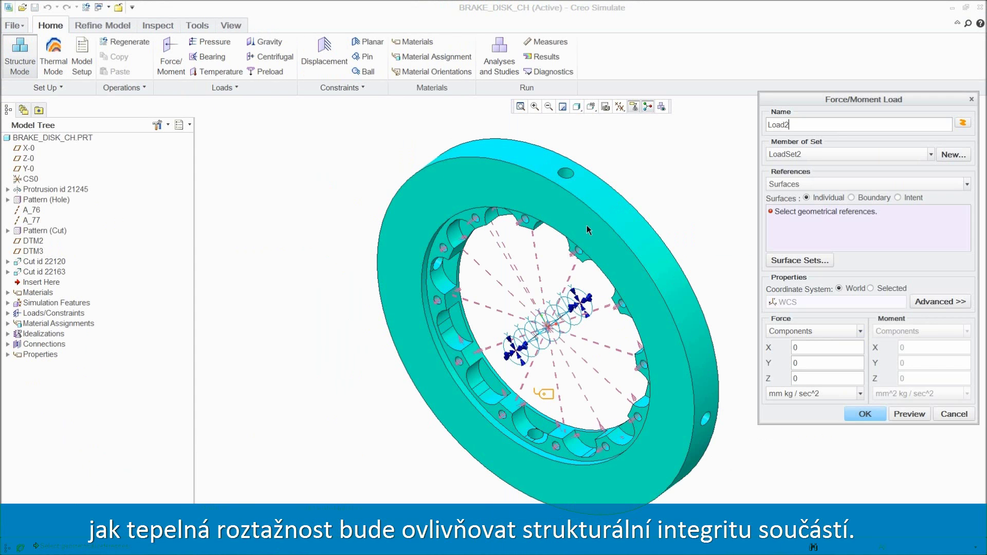
{"action": "left_click", "coordinate": [588, 230]}
{"action": "middle_click_drag", "start_coordinate": [588, 229], "coordinate": [412, 239]}
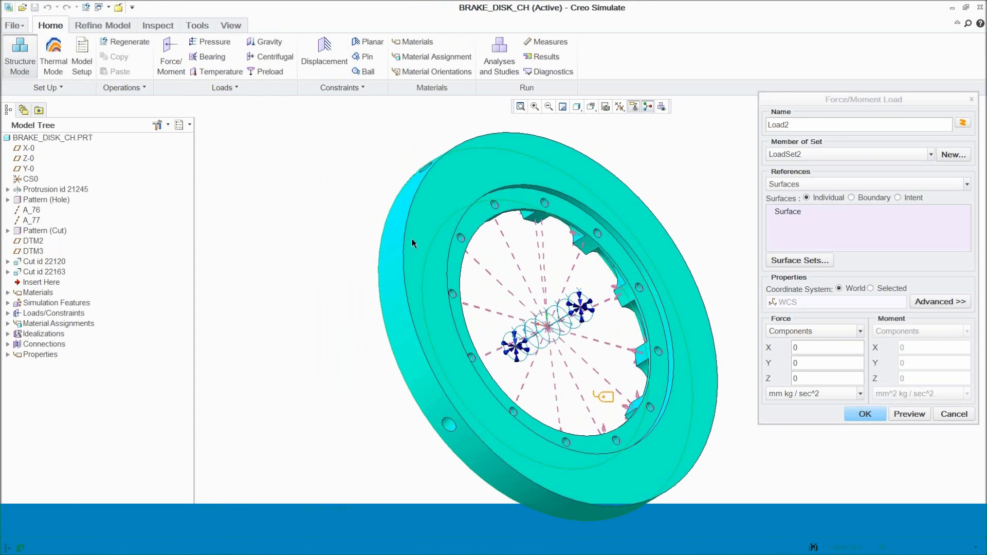
{"action": "left_click", "coordinate": [462, 184], "text": "ctrl"}
{"action": "middle_click_drag", "start_coordinate": [461, 183], "coordinate": [617, 232]}
Step: Apply the load as total load at point PNT2 with Moment Z 160 m N
{"action": "left_click", "coordinate": [941, 302]}
{"action": "left_click", "coordinate": [867, 327]}
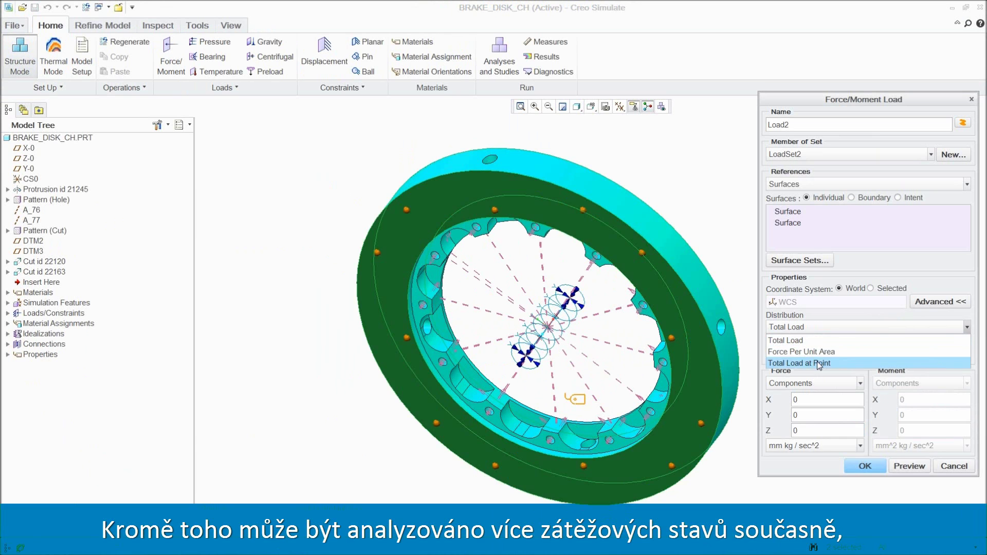
{"action": "left_click", "coordinate": [801, 364]}
{"action": "left_click", "coordinate": [549, 327]}
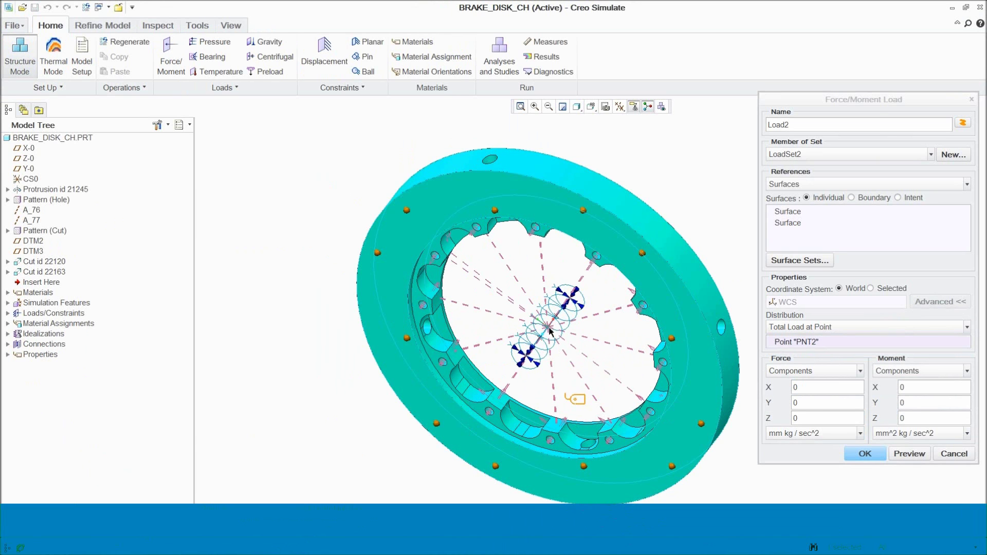
{"action": "double_click", "coordinate": [919, 420]}
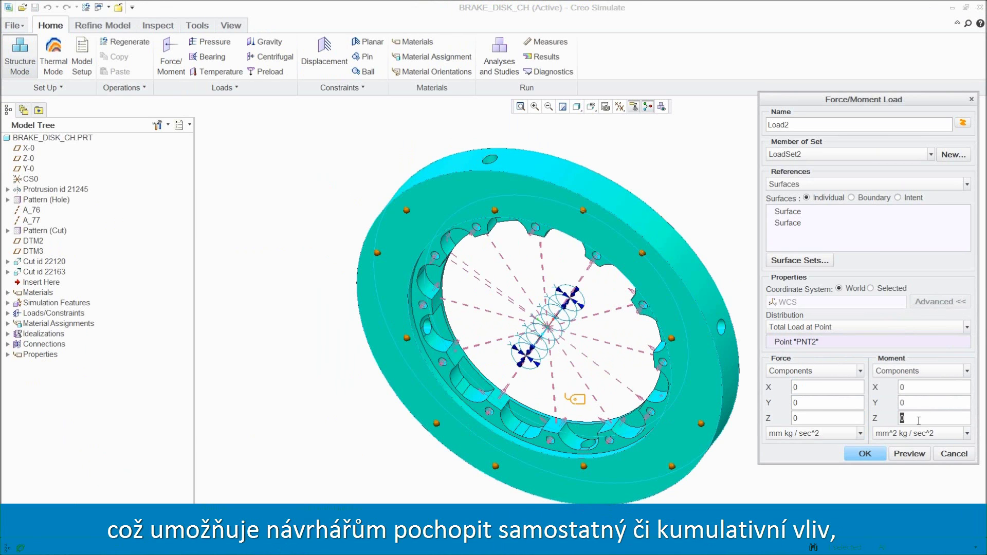
{"action": "type", "text": "160"}
{"action": "left_click", "coordinate": [932, 436]}
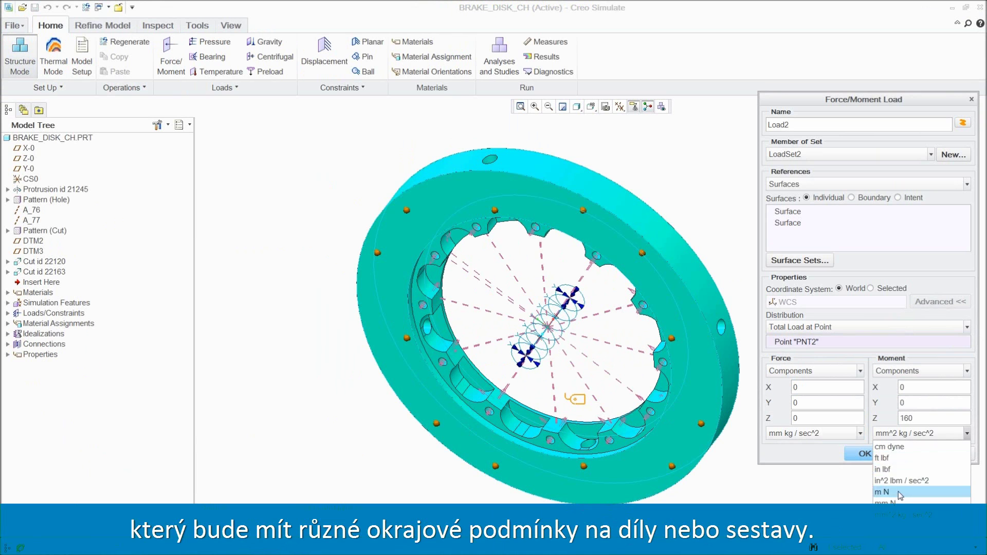
{"action": "left_click", "coordinate": [901, 494]}
{"action": "left_click", "coordinate": [910, 455]}
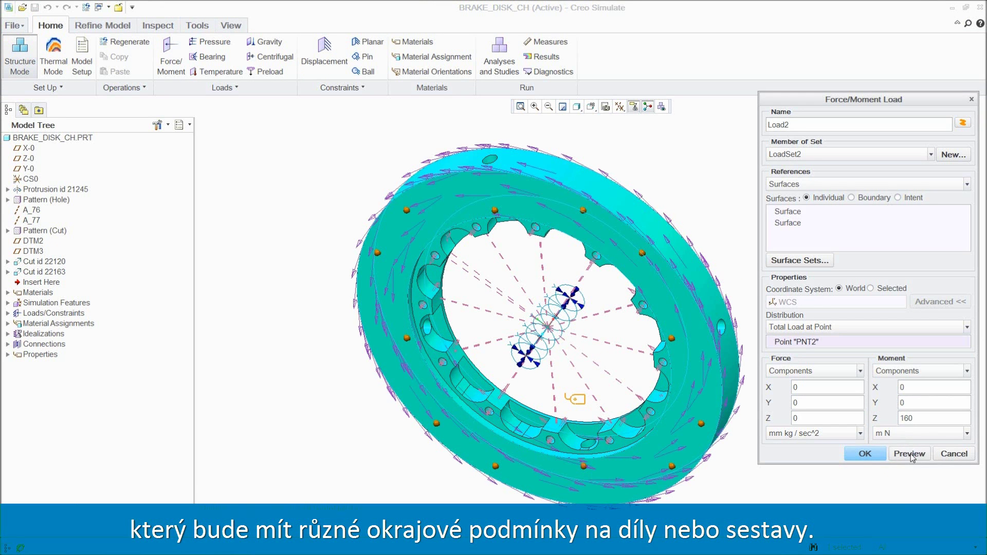
{"action": "left_click", "coordinate": [866, 454]}
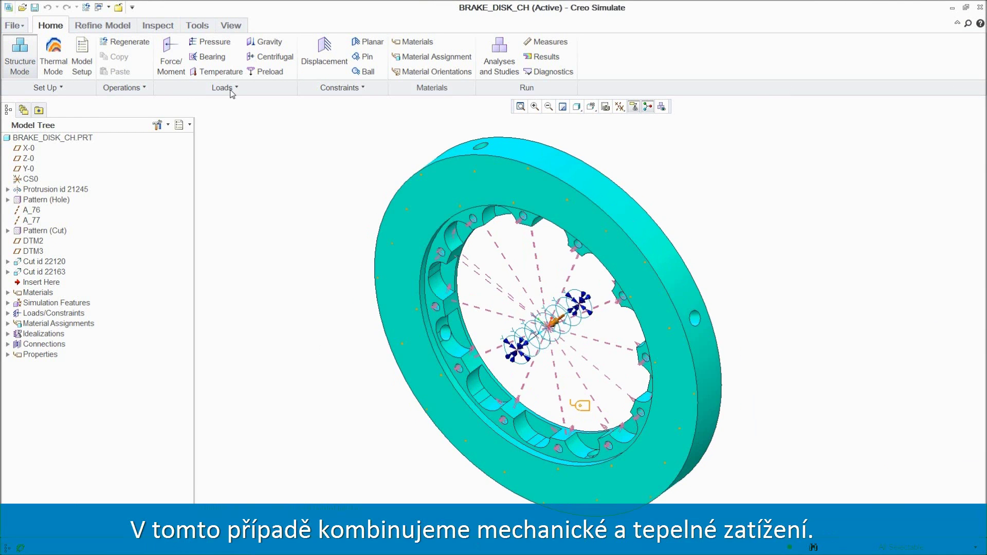
Step: Add a MEC/T temperature load taken from the thermal study
{"action": "left_click", "coordinate": [231, 93]}
{"action": "left_click", "coordinate": [215, 109]}
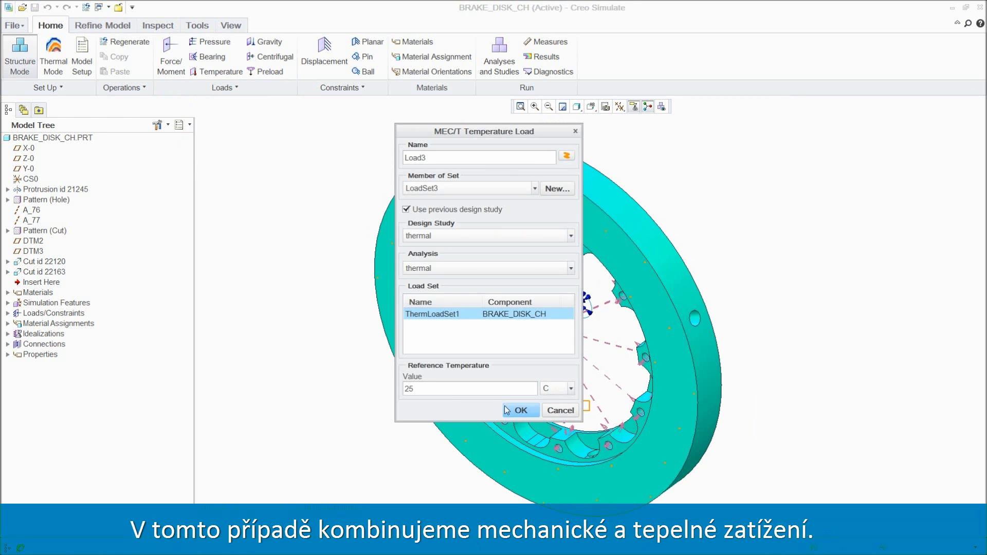
{"action": "left_click", "coordinate": [321, 377]}
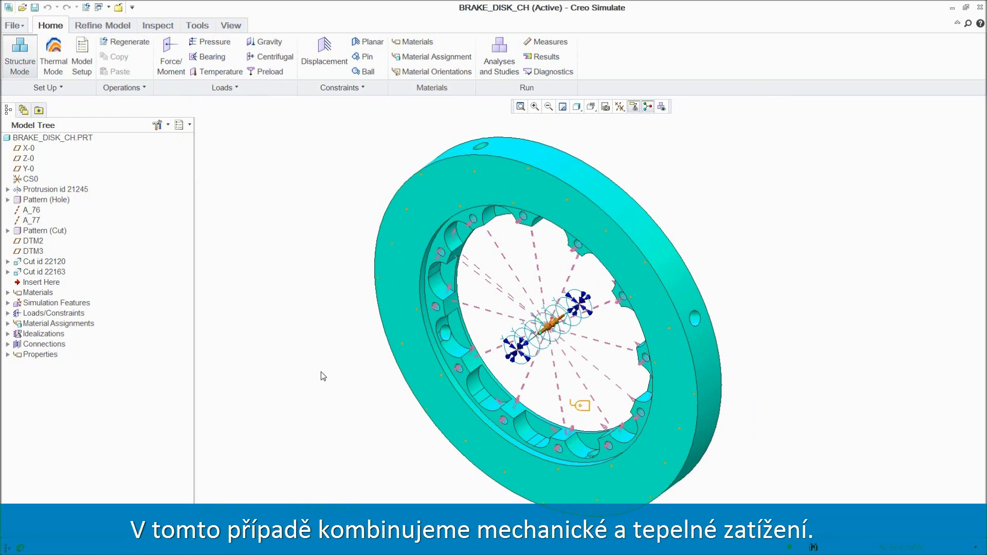
{"action": "left_click", "coordinate": [500, 50]}
Step: Create static study 'sta_thermal' including LoadSet3 alongside LoadSet2, and run it
{"action": "left_click", "coordinate": [314, 173]}
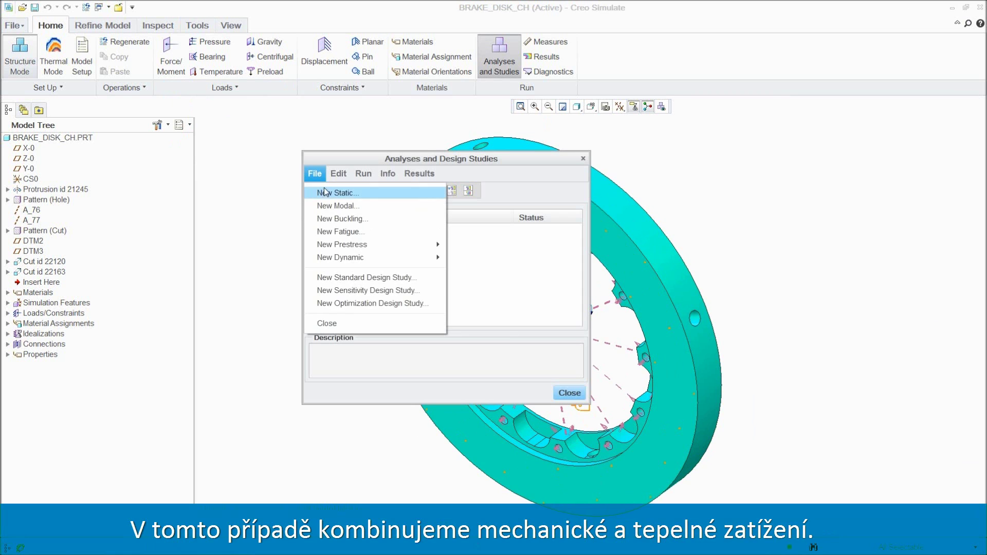
{"action": "left_click", "coordinate": [331, 191]}
{"action": "type", "text": "sta_thermal"}
{"action": "left_click", "coordinate": [367, 276]}
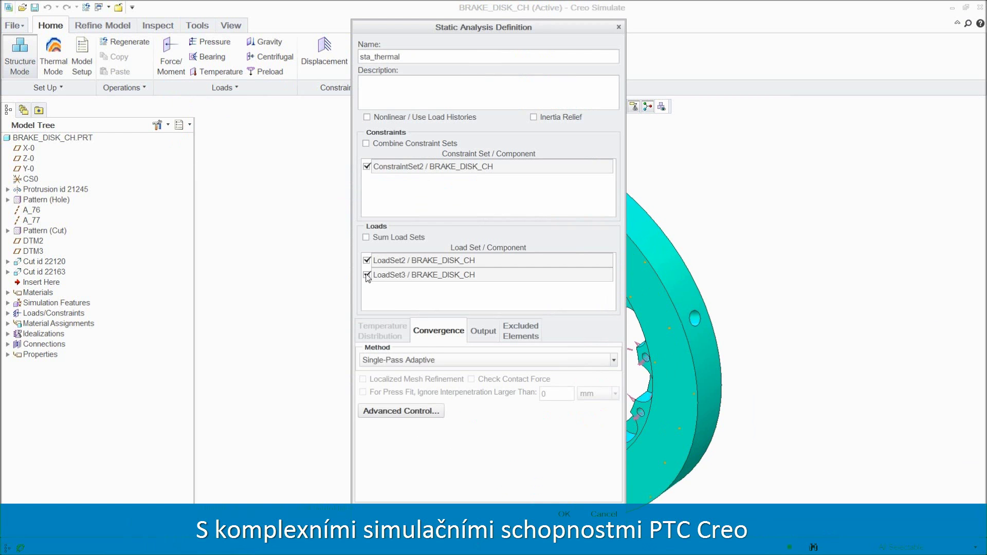
{"action": "left_click", "coordinate": [565, 514]}
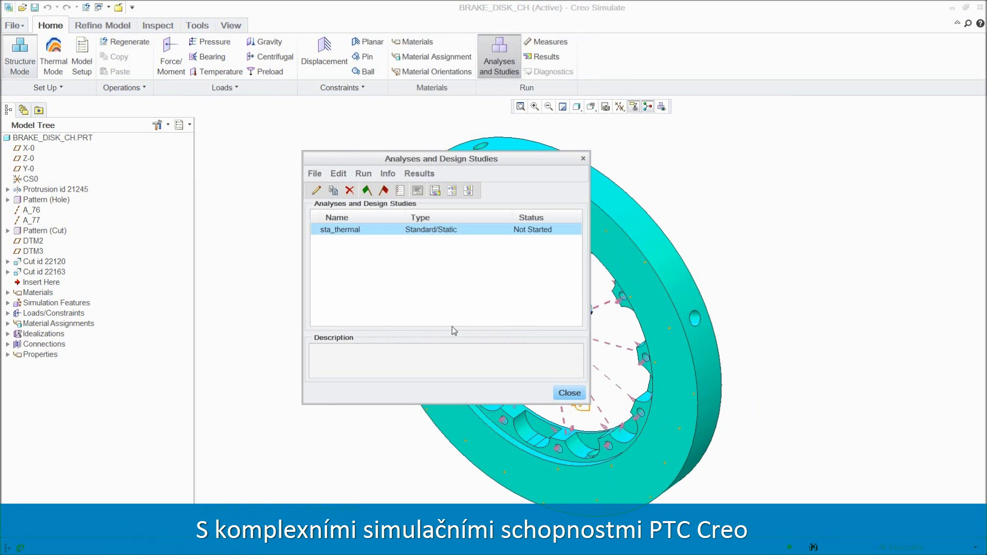
{"action": "left_click", "coordinate": [367, 191]}
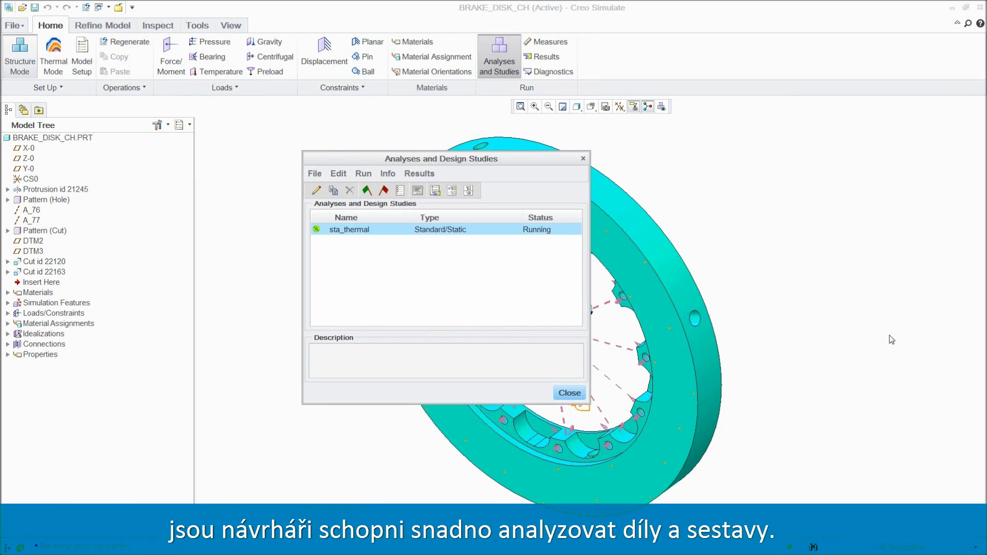